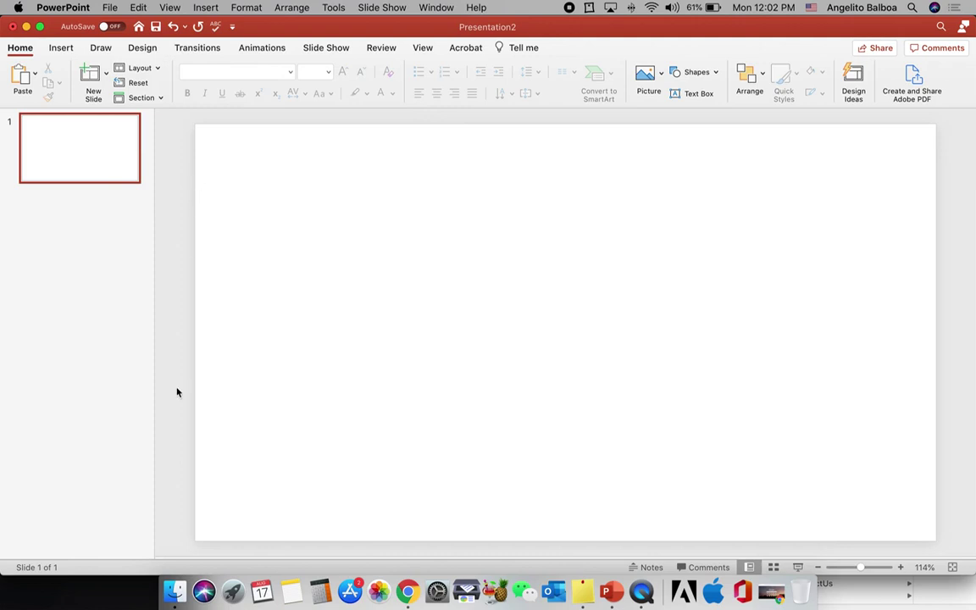
Place the white wood-plank picture on the slide and crop it to a 16:9 aspect ratio
{"action": "left_click", "coordinate": [174, 591]}
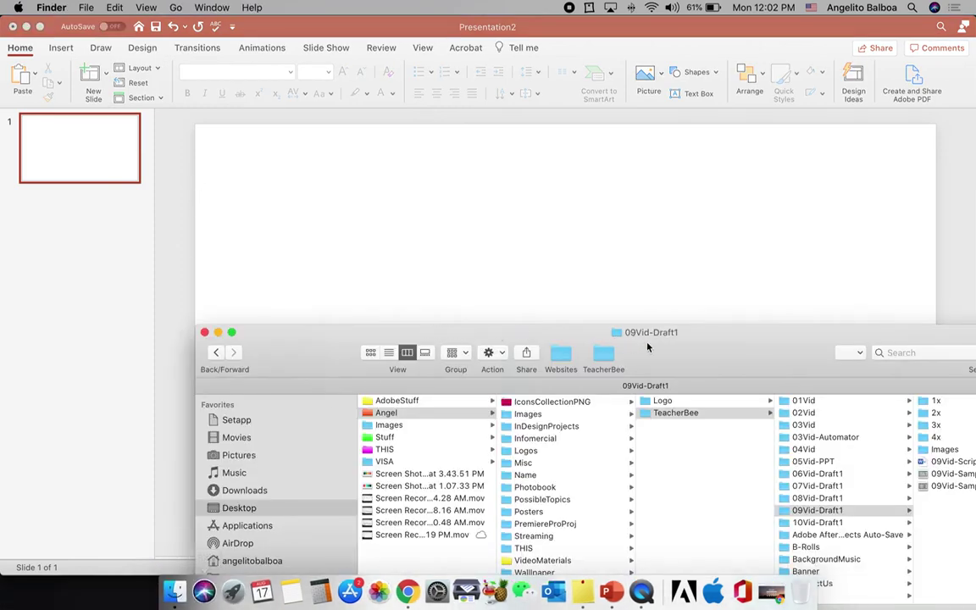
{"action": "left_click_drag", "start_coordinate": [647, 345], "coordinate": [433, 408]}
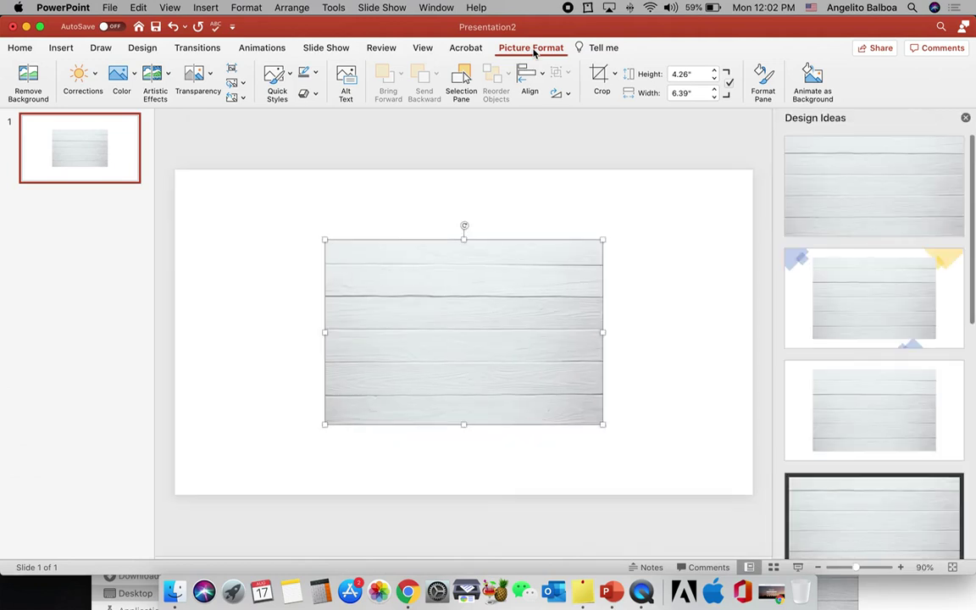
{"action": "left_click", "coordinate": [601, 92]}
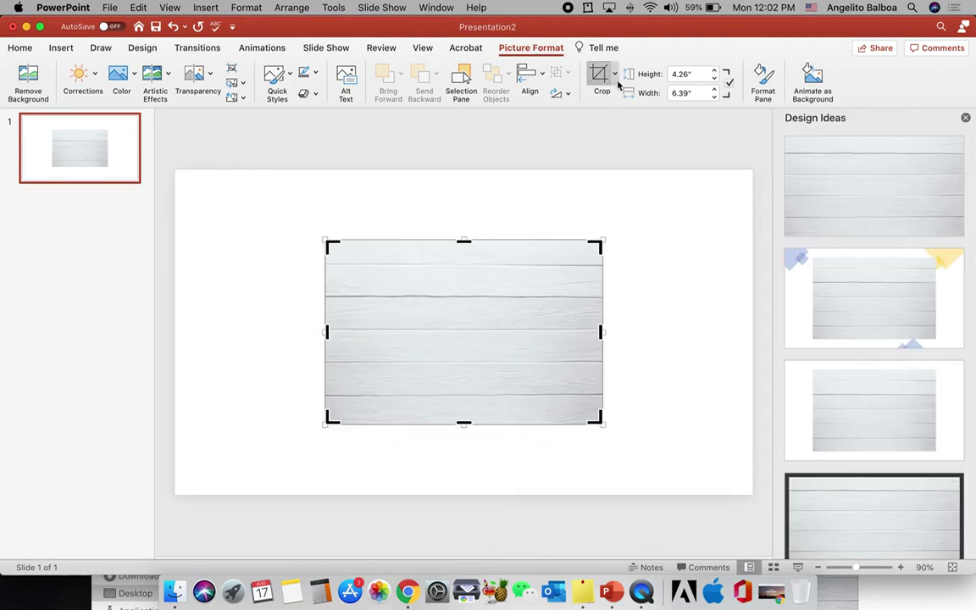
{"action": "left_click", "coordinate": [617, 76]}
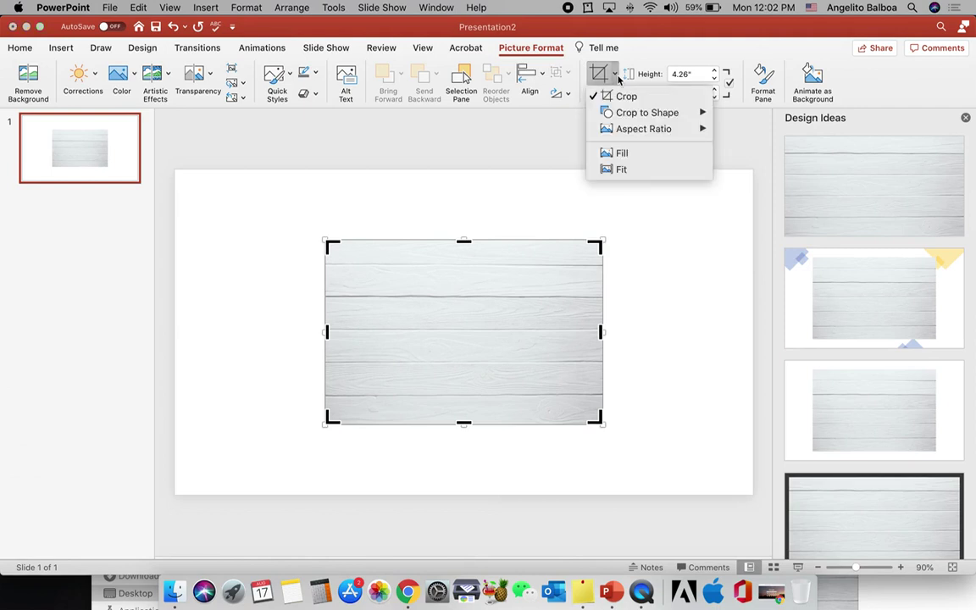
{"action": "mouse_move", "coordinate": [634, 133]}
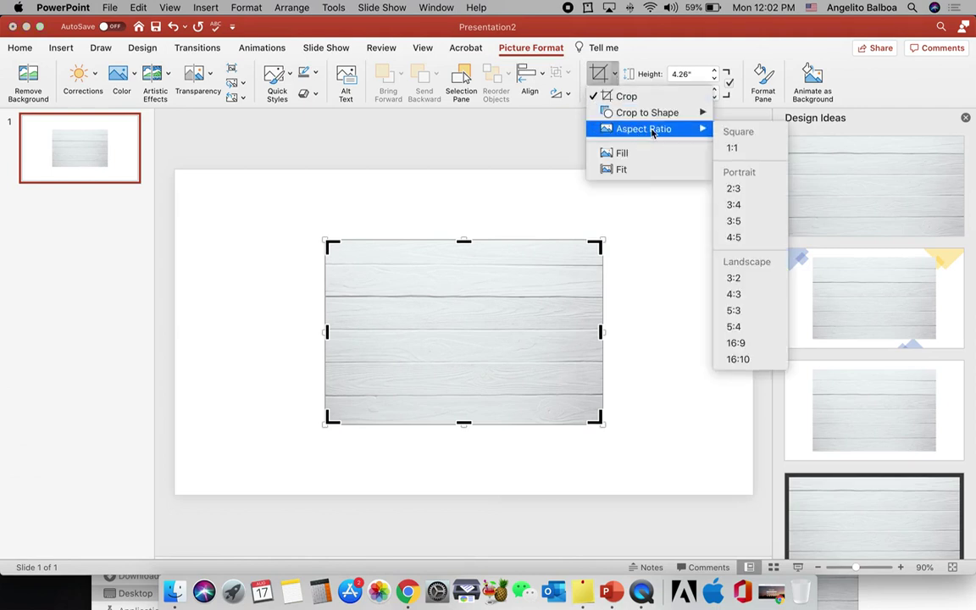
{"action": "left_click", "coordinate": [742, 345]}
{"action": "left_click", "coordinate": [762, 338]}
Move and stretch the wood picture so it covers the slide edge to edge
{"action": "left_click", "coordinate": [533, 307]}
{"action": "left_click_drag", "start_coordinate": [522, 306], "coordinate": [329, 197]}
{"action": "left_click_drag", "start_coordinate": [549, 323], "coordinate": [935, 539]}
{"action": "left_click", "coordinate": [177, 593]}
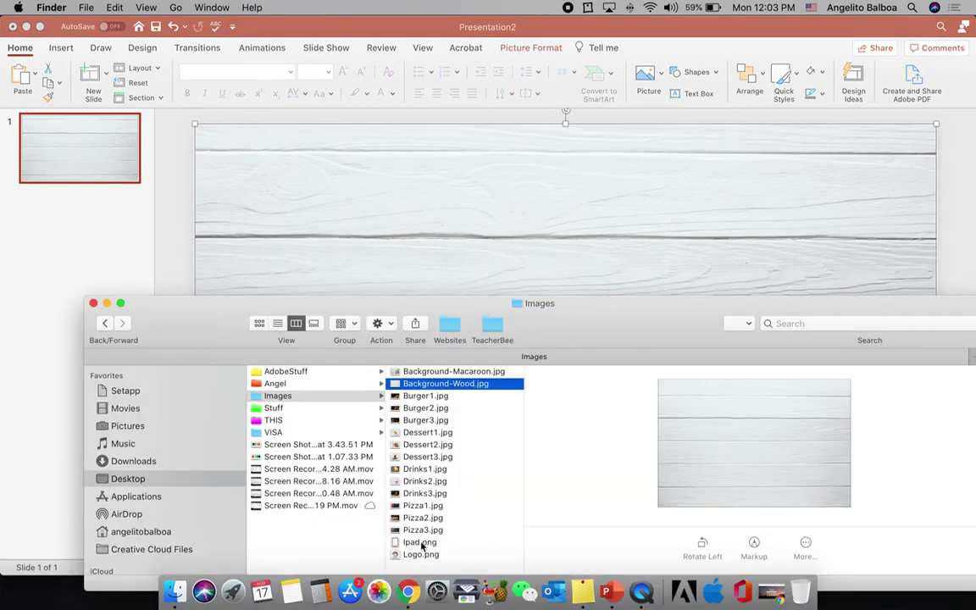
Place Ipad.png on the slide, rotate it to 270°, and enlarge it to 9.57" x 6.85"
{"action": "left_click_drag", "start_coordinate": [423, 545], "coordinate": [555, 244]}
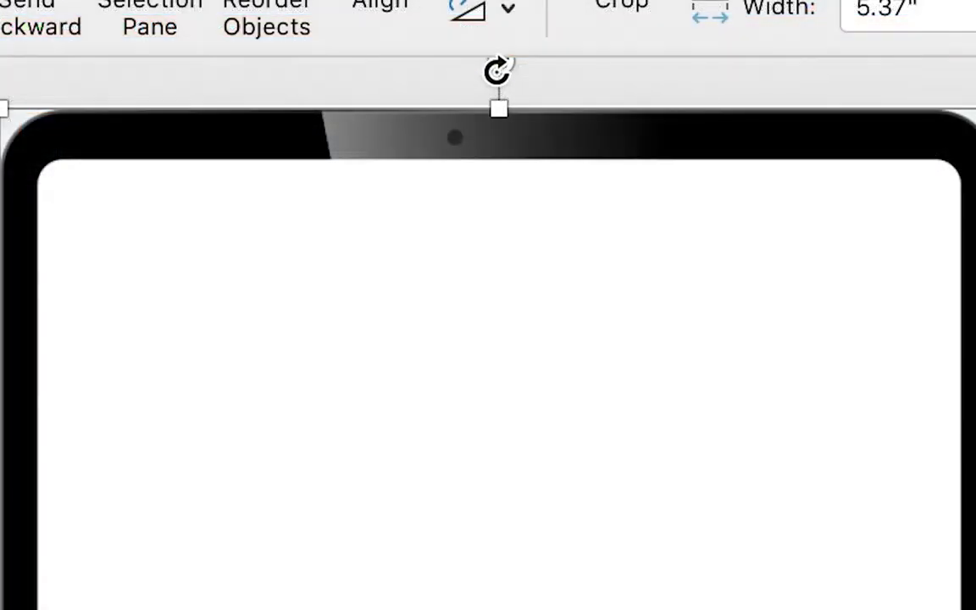
{"action": "left_click_drag", "start_coordinate": [565, 111], "coordinate": [469, 160]}
{"action": "left_click_drag", "start_coordinate": [178, 228], "coordinate": [380, 332]}
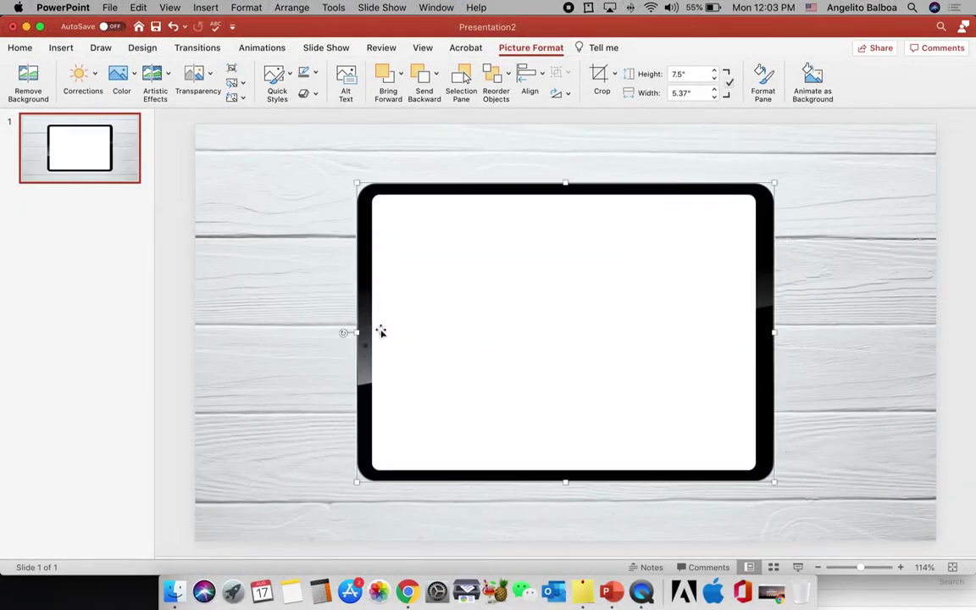
{"action": "left_click_drag", "start_coordinate": [508, 283], "coordinate": [388, 244]}
{"action": "left_click_drag", "start_coordinate": [627, 419], "coordinate": [697, 508]}
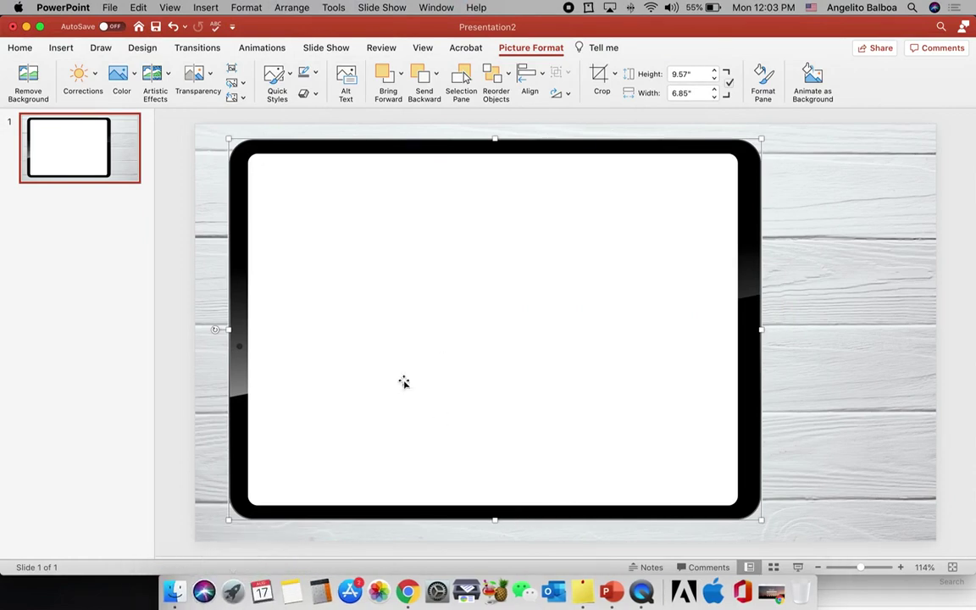
Place Background-Macaroon.jpg on the slide and enlarge it over the iPad
{"action": "left_click", "coordinate": [175, 588]}
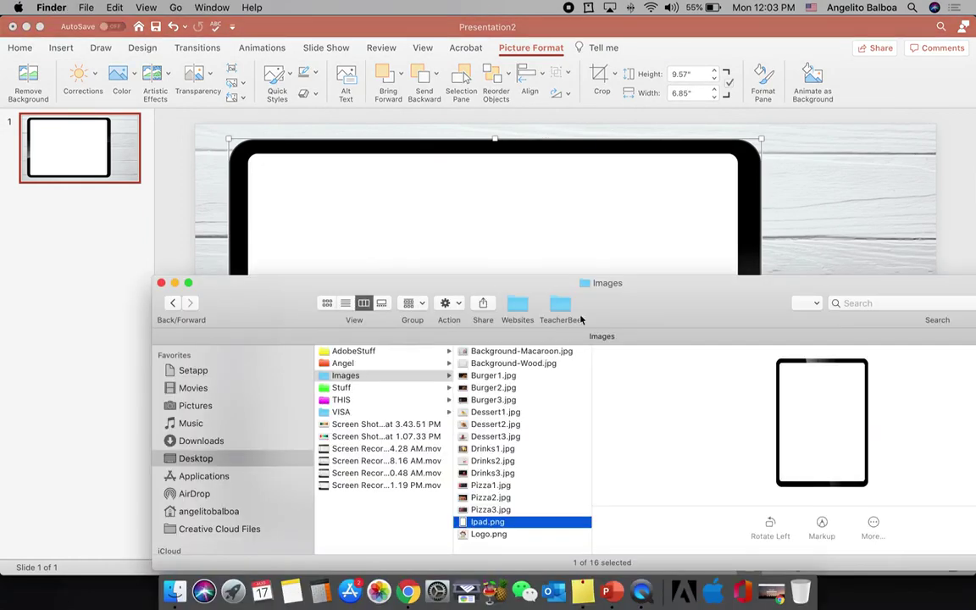
{"action": "left_click", "coordinate": [521, 350]}
{"action": "left_click_drag", "start_coordinate": [604, 310], "coordinate": [630, 467]}
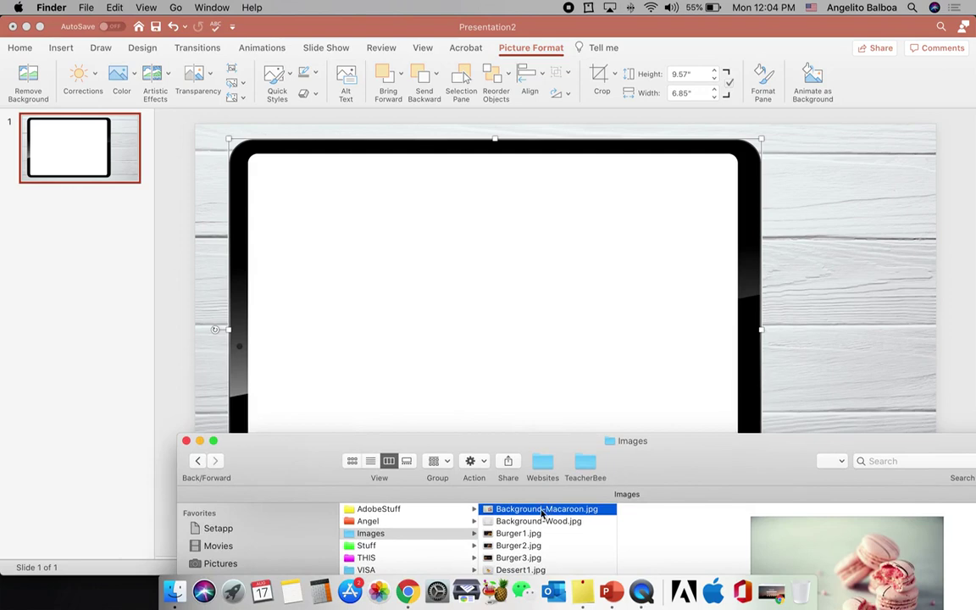
{"action": "left_click_drag", "start_coordinate": [544, 509], "coordinate": [470, 317]}
{"action": "left_click_drag", "start_coordinate": [714, 424], "coordinate": [630, 468]}
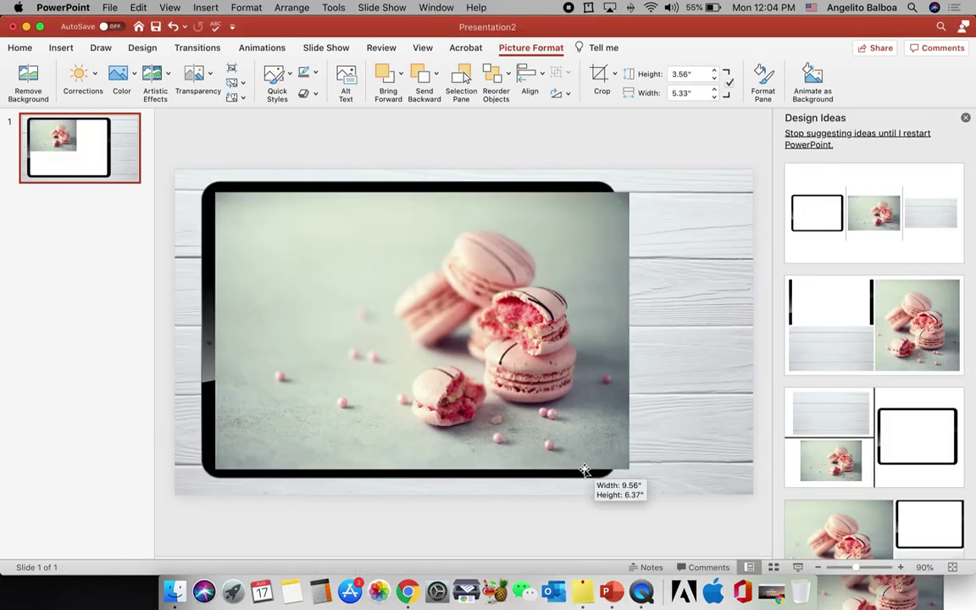
Crop the macaroon photo to a Rounded Rectangle with nearly square corners
{"action": "left_click", "coordinate": [615, 75]}
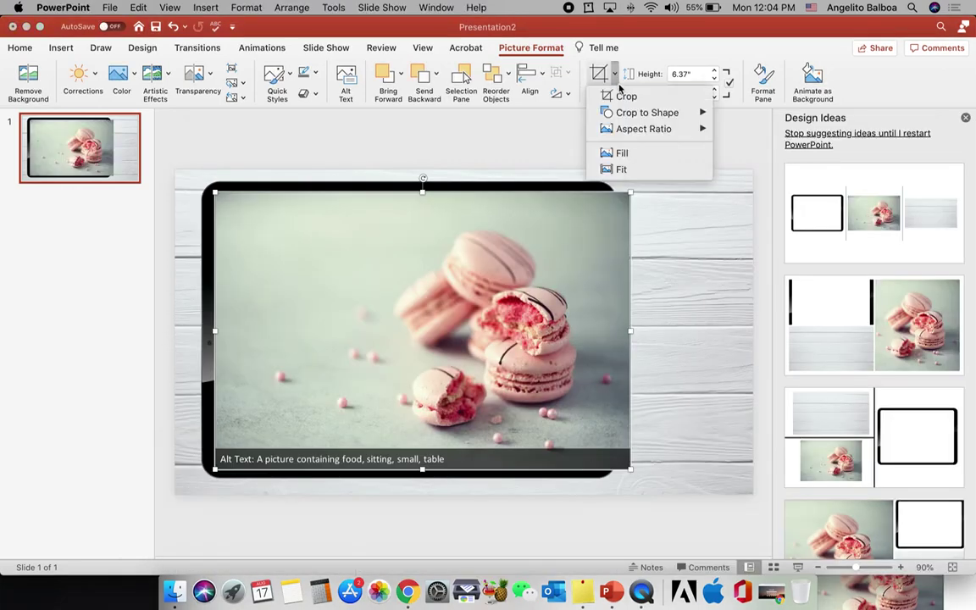
{"action": "mouse_move", "coordinate": [644, 112]}
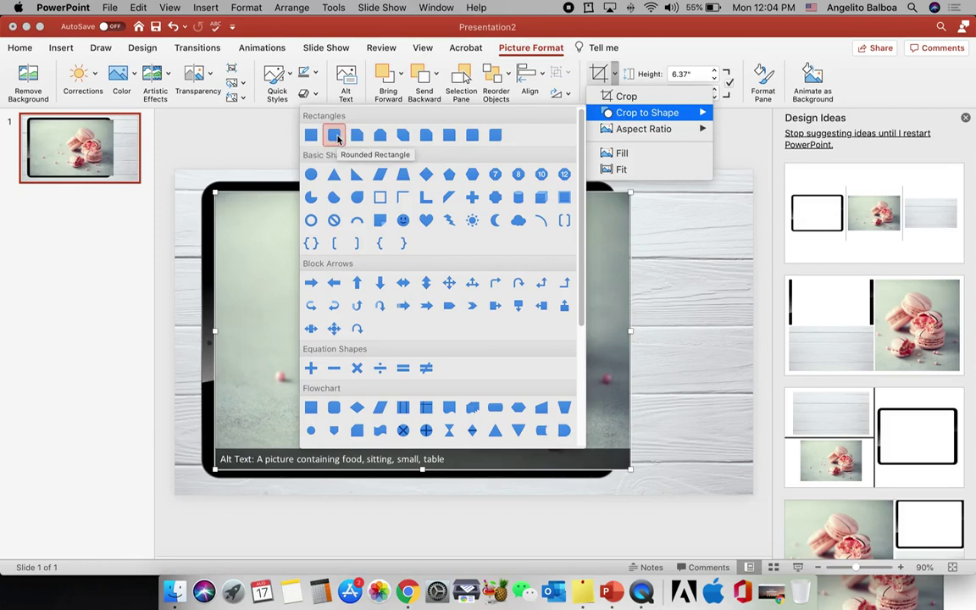
{"action": "left_click", "coordinate": [335, 136]}
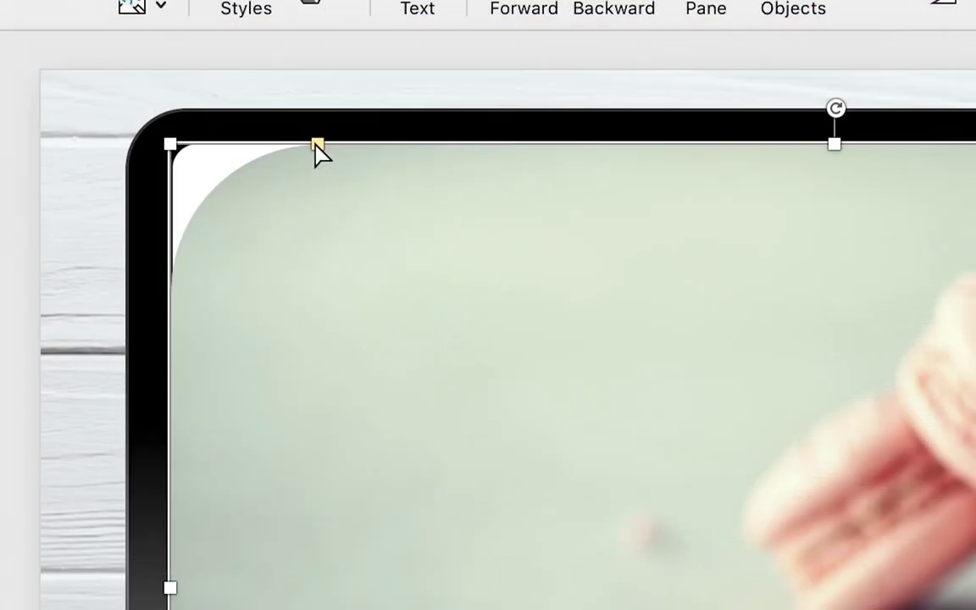
{"action": "left_click_drag", "start_coordinate": [315, 146], "coordinate": [260, 159]}
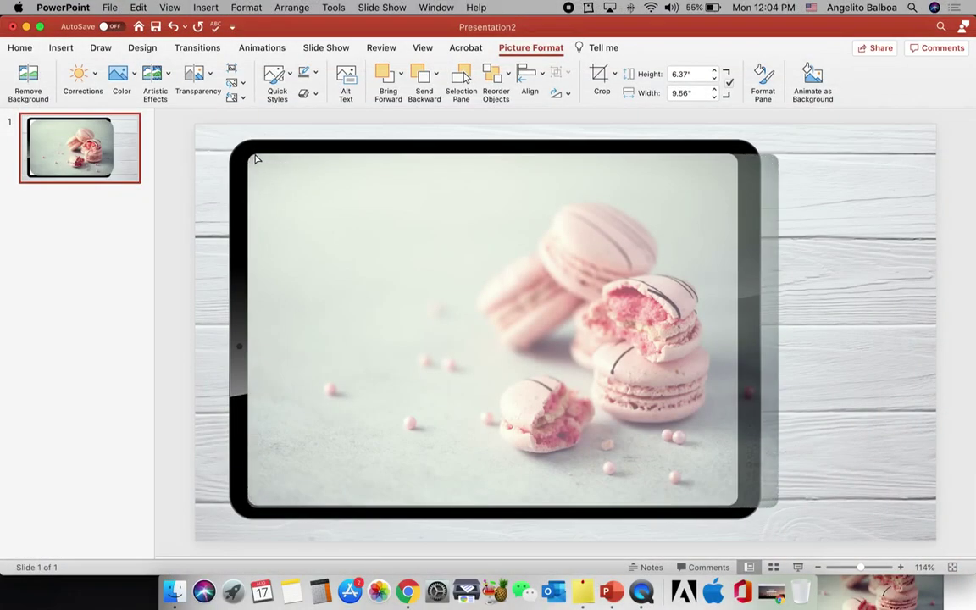
{"action": "left_click_drag", "start_coordinate": [256, 159], "coordinate": [254, 156]}
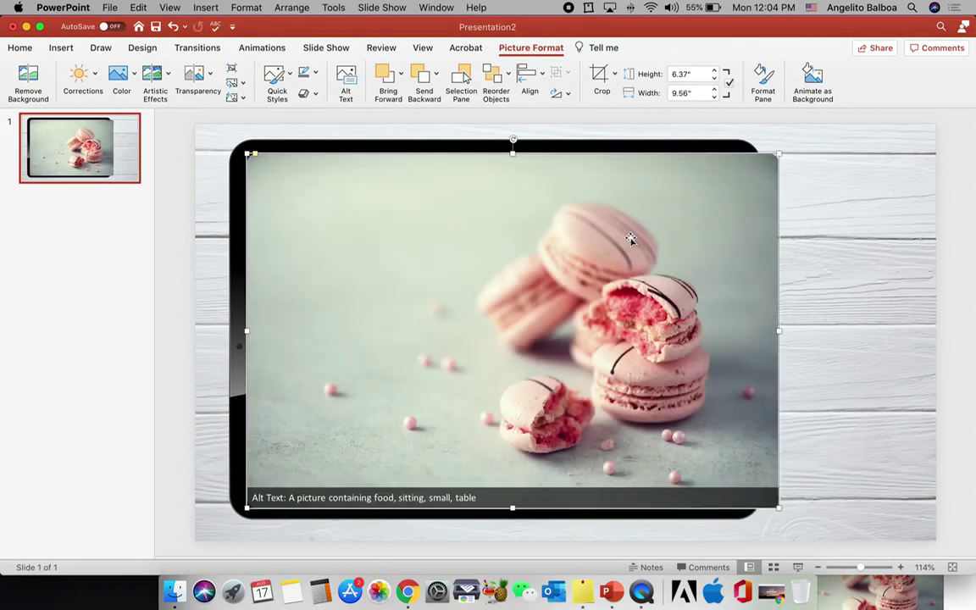
Trim the photo's right, bottom and top edges to fit the screen at 8.82" x 6.29"
{"action": "left_click", "coordinate": [600, 77]}
{"action": "left_click_drag", "start_coordinate": [776, 331], "coordinate": [735, 331]}
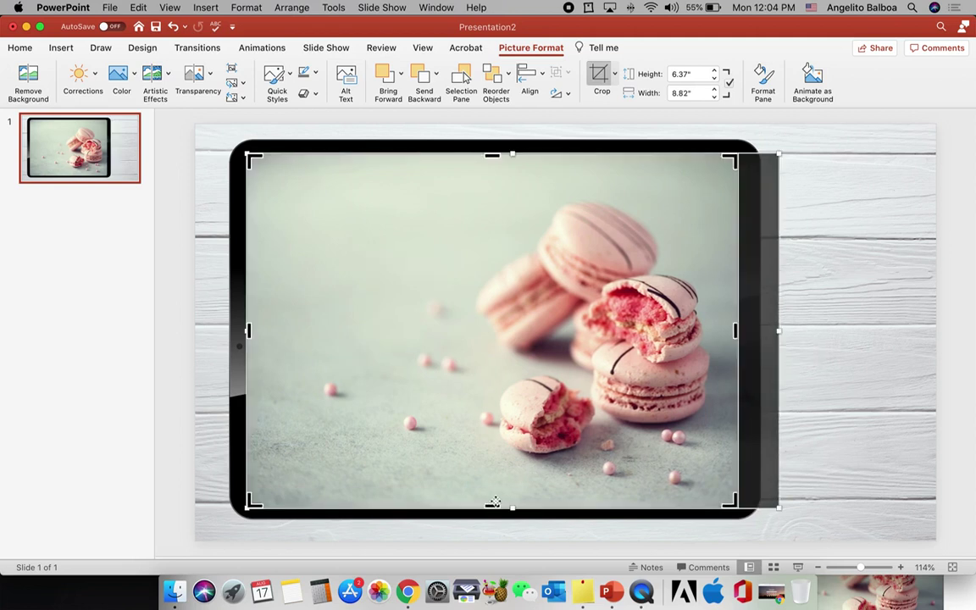
{"action": "left_click_drag", "start_coordinate": [491, 505], "coordinate": [491, 504]}
{"action": "left_click_drag", "start_coordinate": [491, 153], "coordinate": [492, 154]}
{"action": "left_click", "coordinate": [948, 300]}
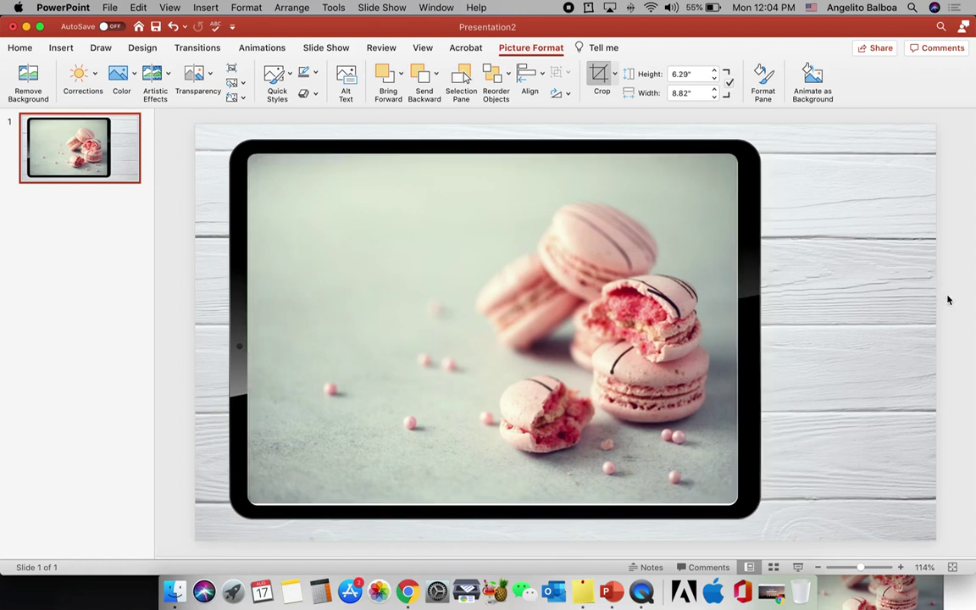
Set the macaroon photo's Picture Transparency to 85% in the Format Picture pane
{"action": "left_click", "coordinate": [617, 329]}
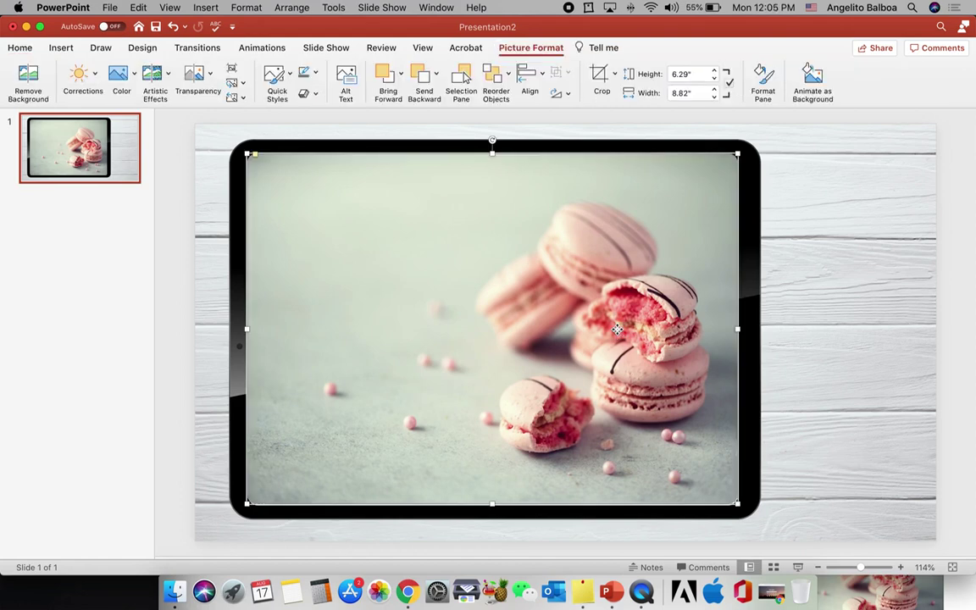
{"action": "left_click", "coordinate": [881, 330]}
{"action": "left_click", "coordinate": [627, 326]}
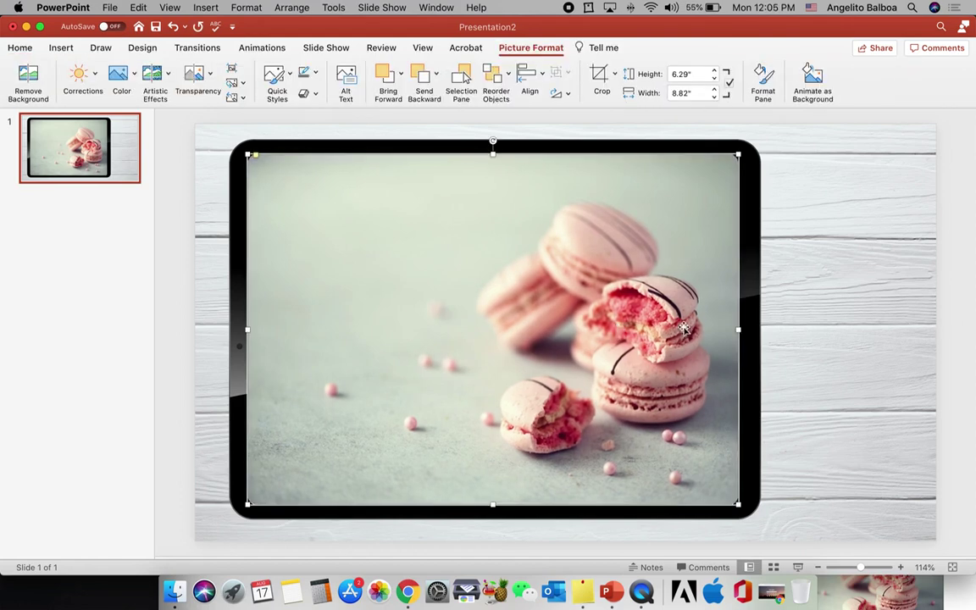
{"action": "left_click", "coordinate": [766, 92]}
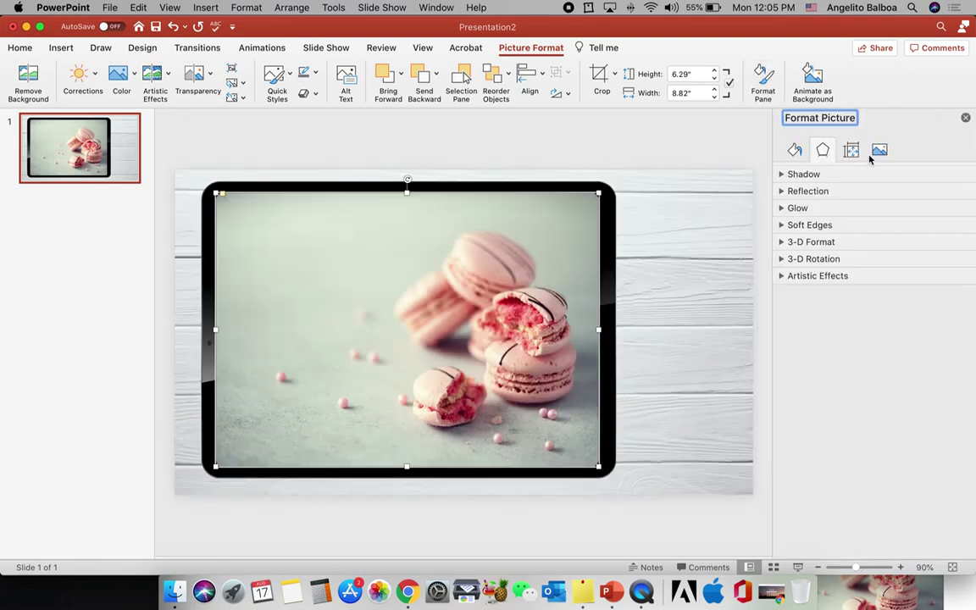
{"action": "left_click", "coordinate": [878, 151]}
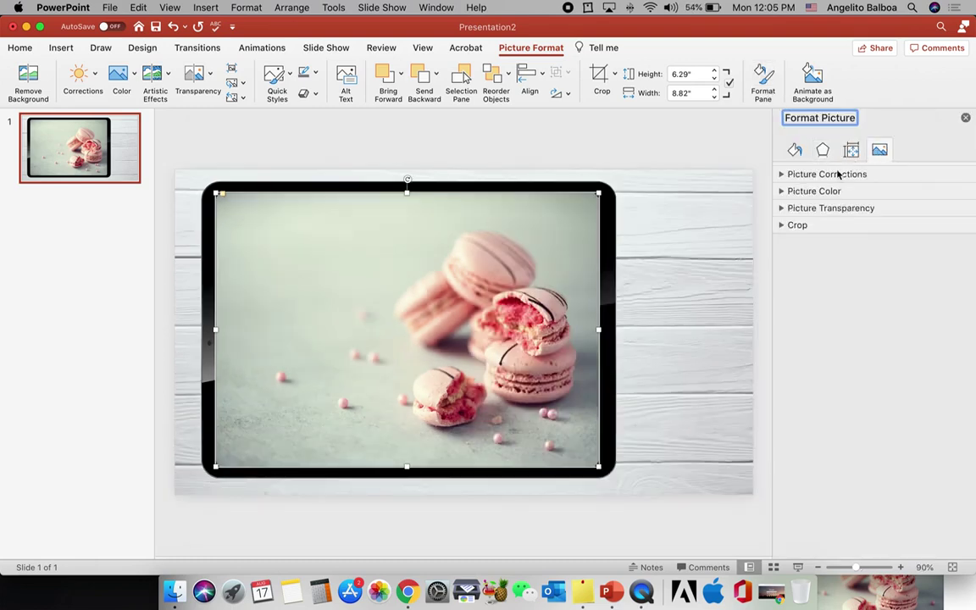
{"action": "left_click", "coordinate": [781, 208]}
{"action": "left_click_drag", "start_coordinate": [845, 251], "coordinate": [902, 253]}
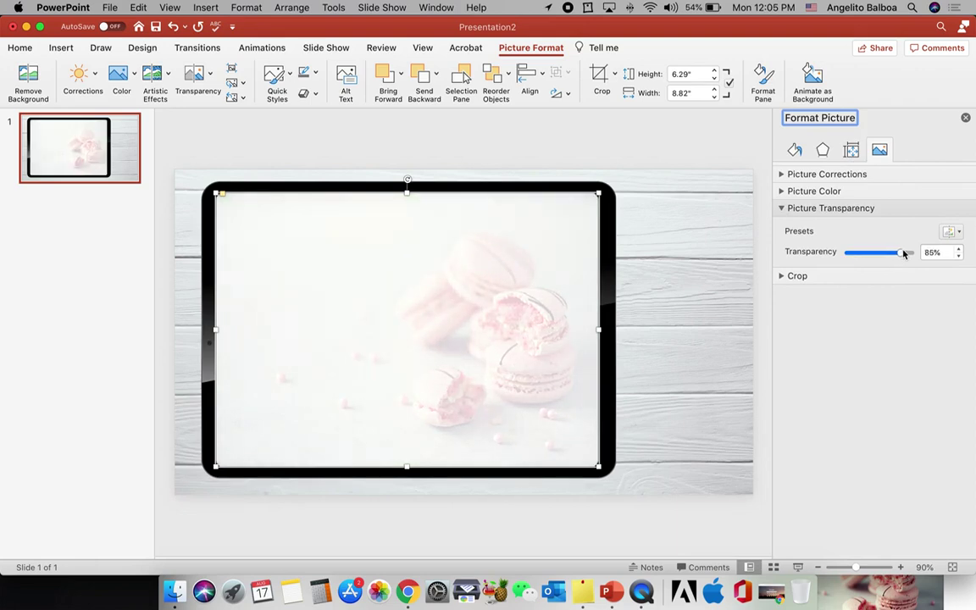
{"action": "left_click", "coordinate": [678, 288]}
Place Logo.png, shrink it to about 1.67" x 1.6", and move it to the screen's top-right corner
{"action": "left_click", "coordinate": [173, 591]}
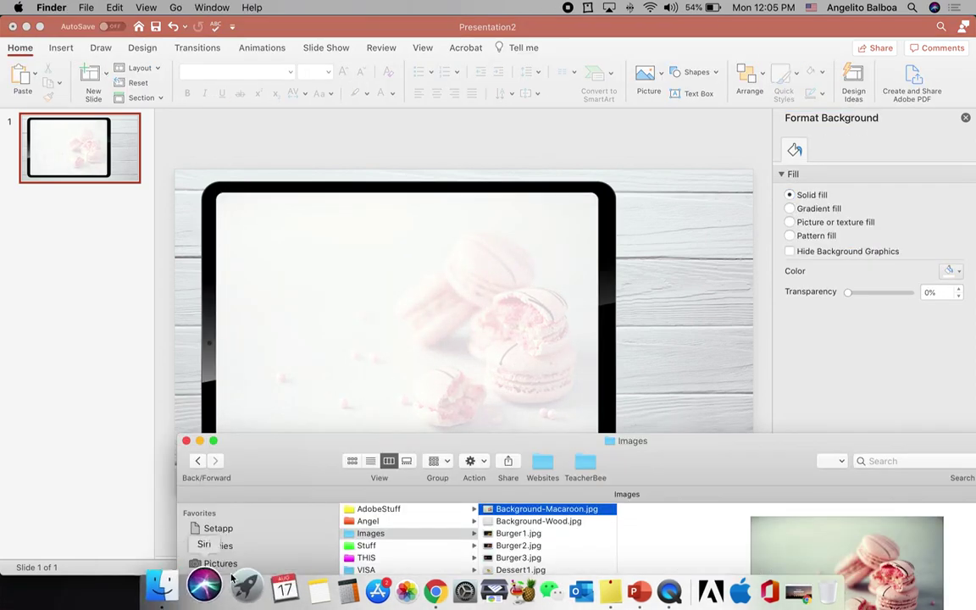
{"action": "left_click_drag", "start_coordinate": [478, 511], "coordinate": [415, 228]}
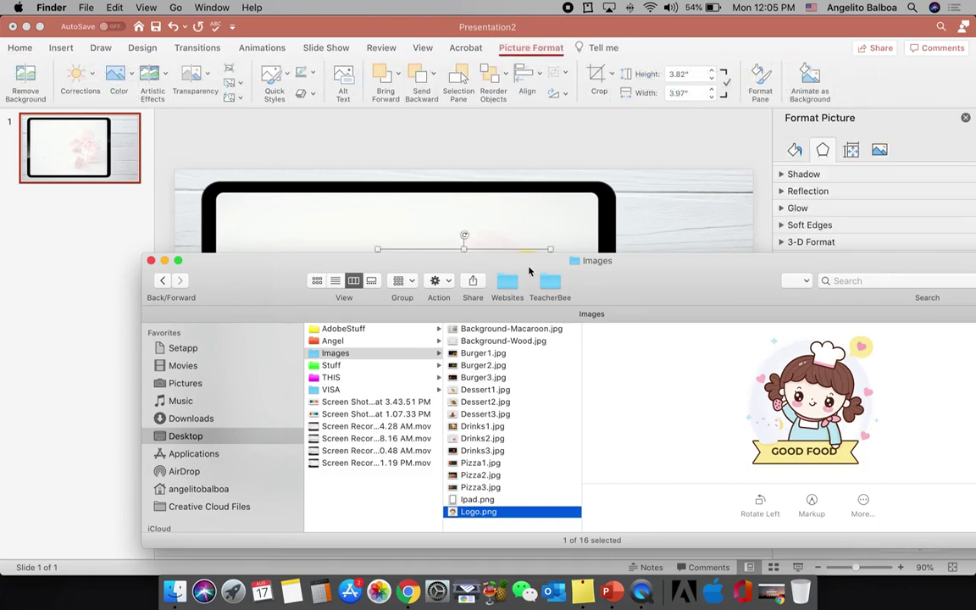
{"action": "left_click_drag", "start_coordinate": [530, 271], "coordinate": [565, 510]}
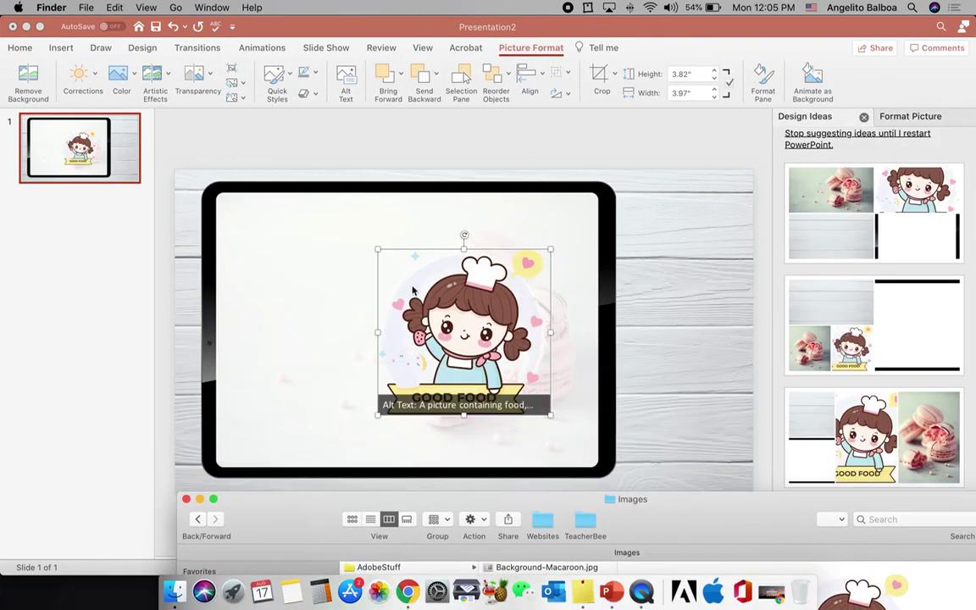
{"action": "left_click", "coordinate": [377, 250]}
{"action": "left_click_drag", "start_coordinate": [377, 250], "coordinate": [477, 355]}
{"action": "left_click_drag", "start_coordinate": [525, 382], "coordinate": [542, 245]}
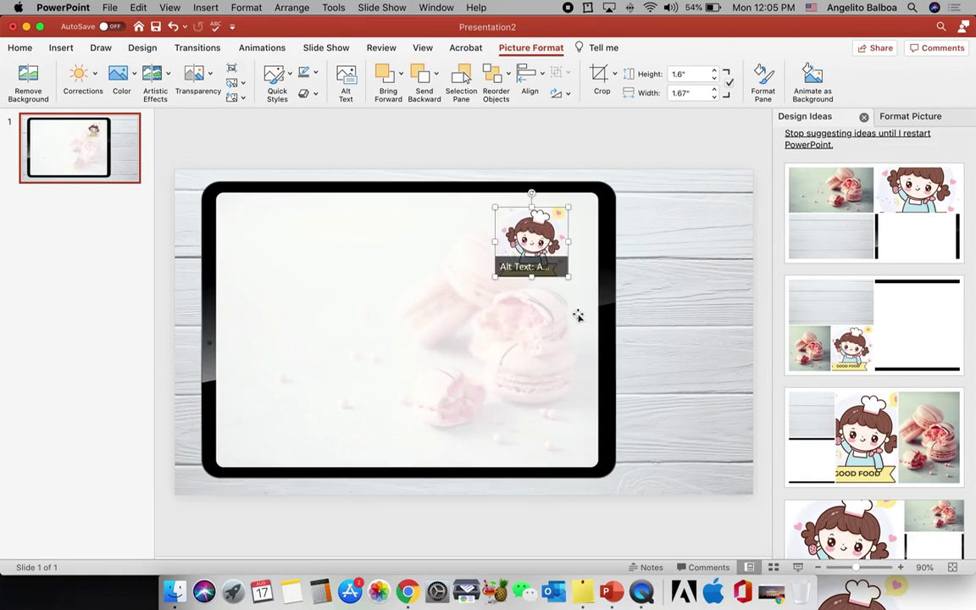
Crop the chef logo to an Oval shape
{"action": "left_click", "coordinate": [614, 74]}
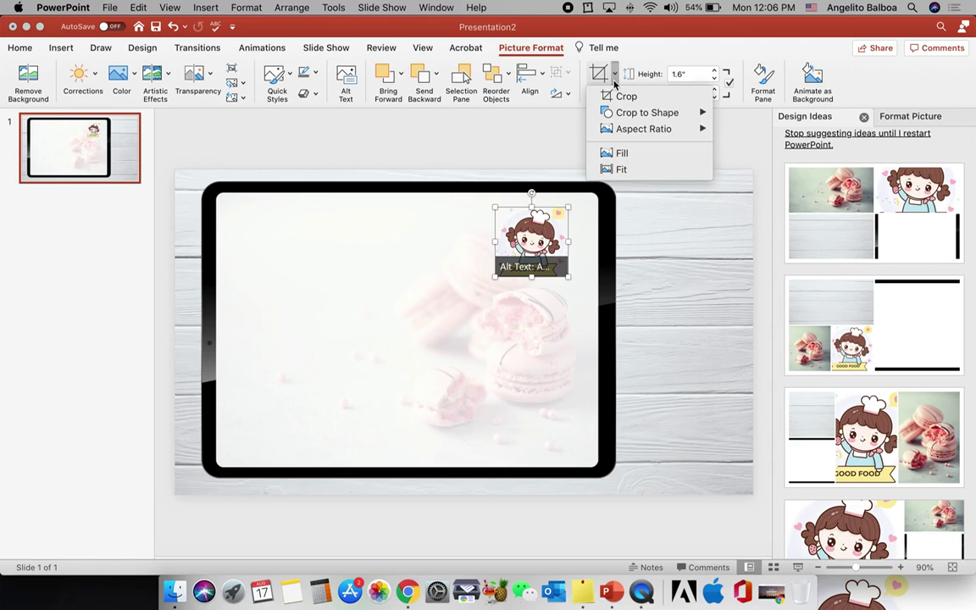
{"action": "mouse_move", "coordinate": [619, 114]}
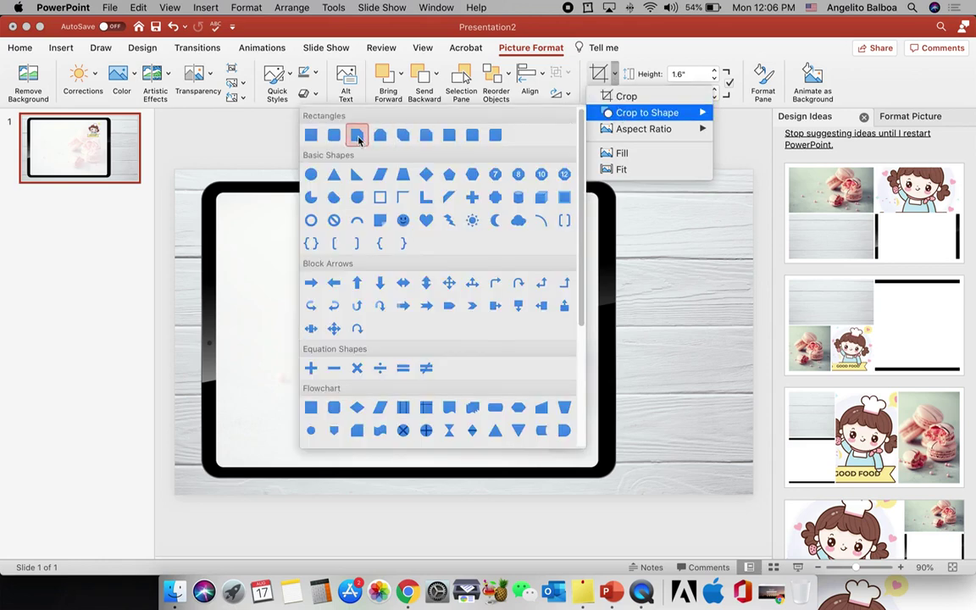
{"action": "left_click", "coordinate": [311, 175]}
{"action": "left_click", "coordinate": [446, 153]}
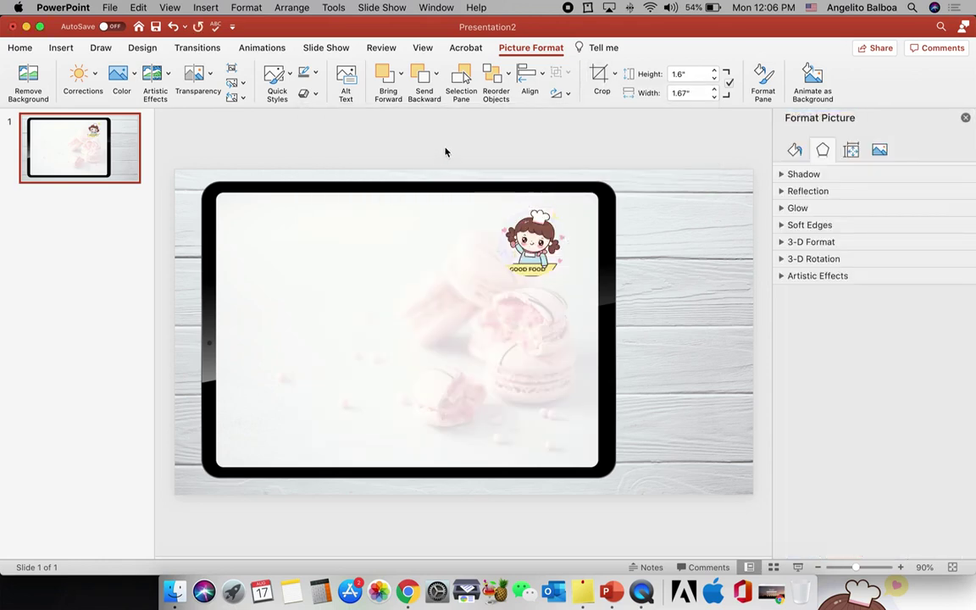
{"action": "left_click", "coordinate": [532, 252]}
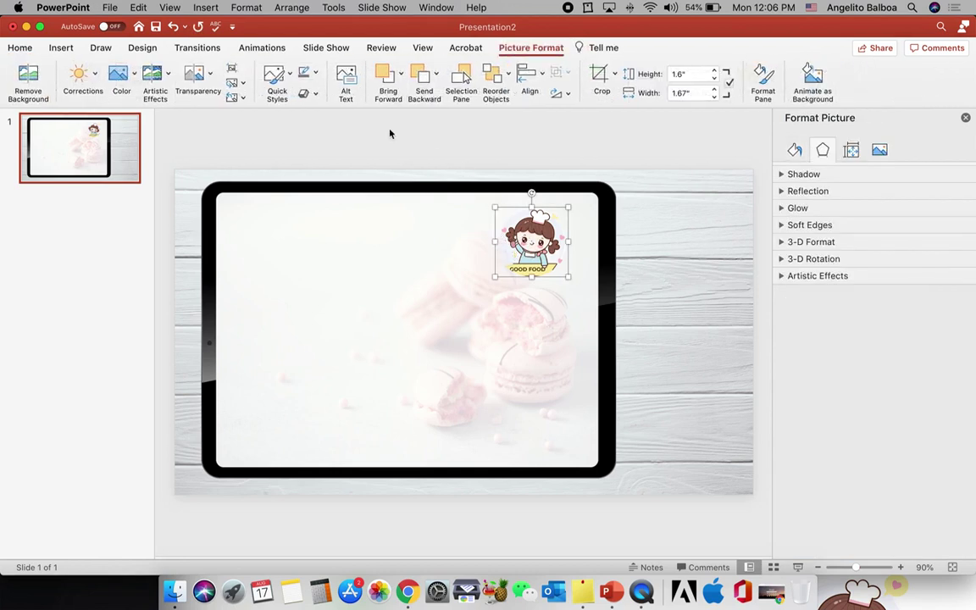
Give the logo a grey picture border with 1 pt weight
{"action": "left_click", "coordinate": [314, 74]}
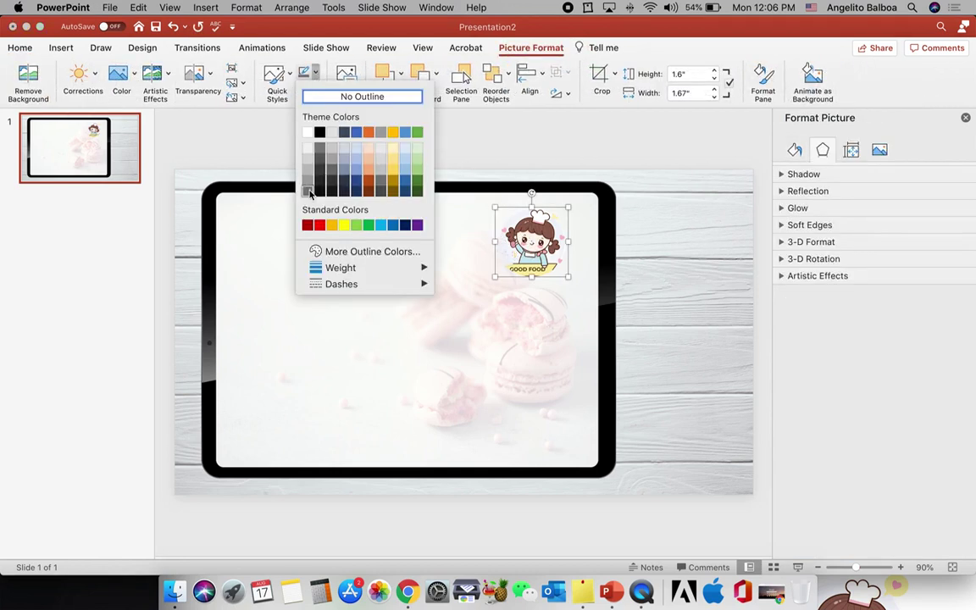
{"action": "left_click", "coordinate": [310, 191]}
{"action": "left_click", "coordinate": [314, 74]}
{"action": "mouse_move", "coordinate": [343, 271]}
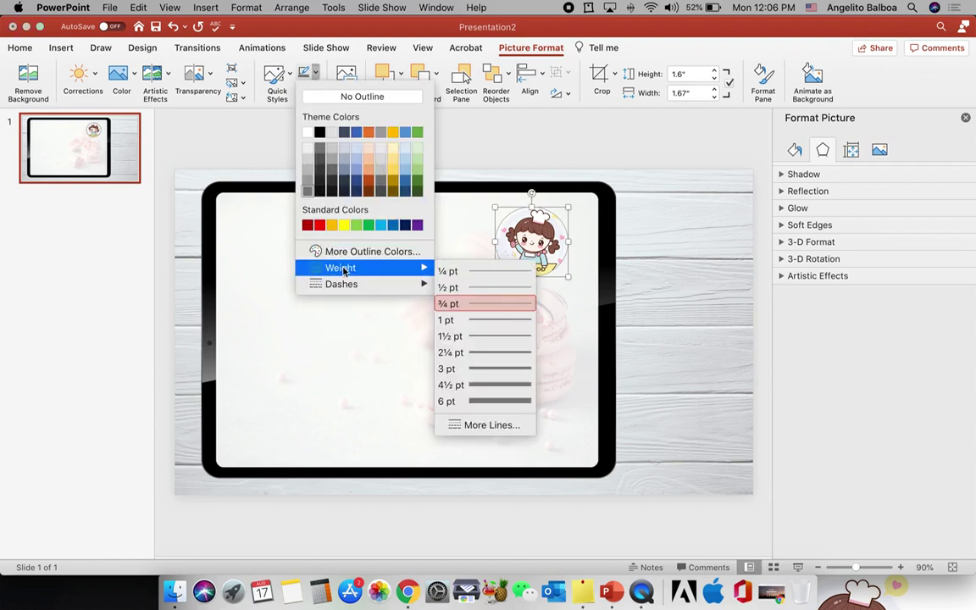
{"action": "left_click", "coordinate": [424, 320]}
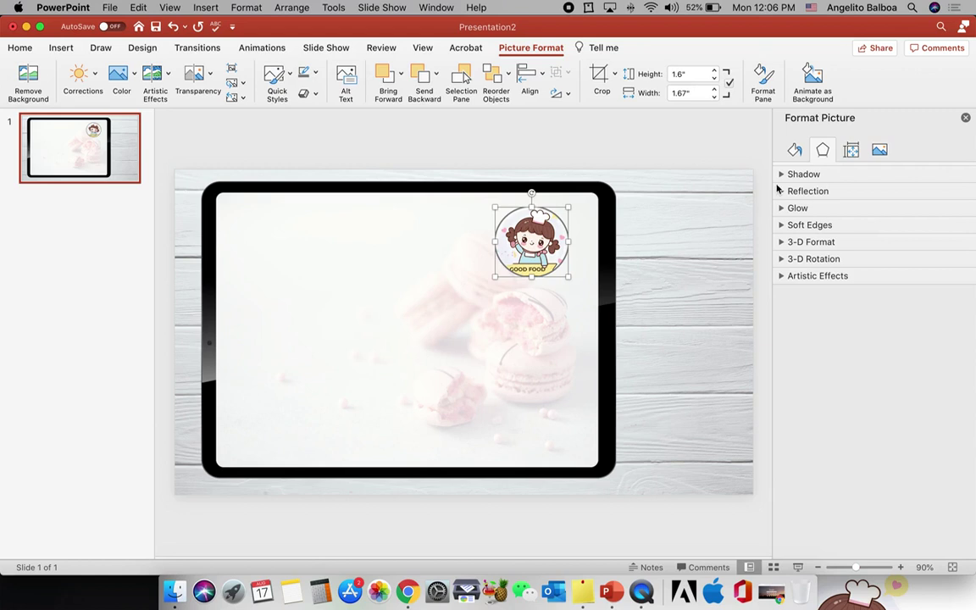
Give the logo a shadow with 90% transparency, 17 pt blur and 0° angle
{"action": "left_click", "coordinate": [797, 175]}
{"action": "left_click", "coordinate": [939, 241]}
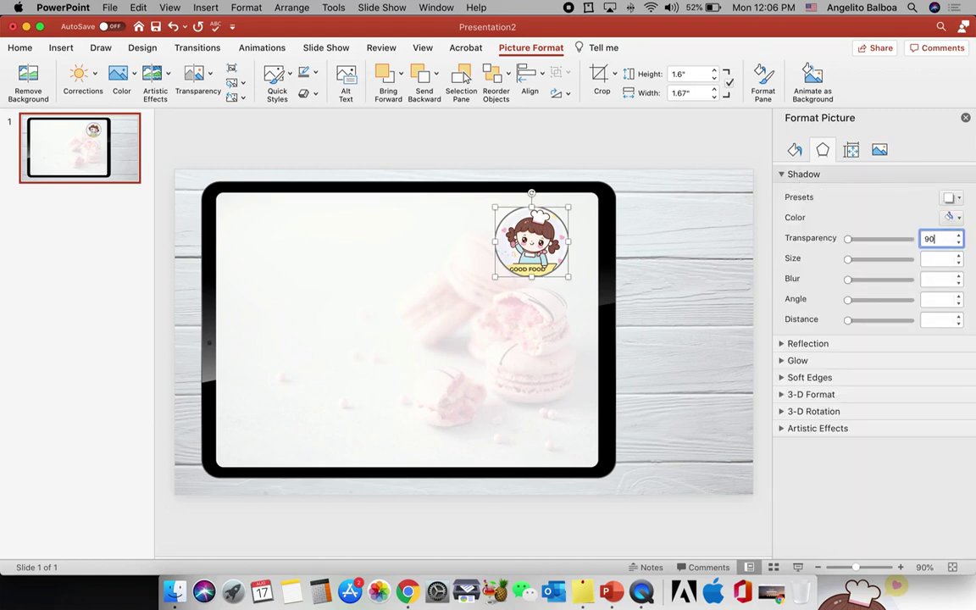
{"action": "left_click", "coordinate": [942, 260]}
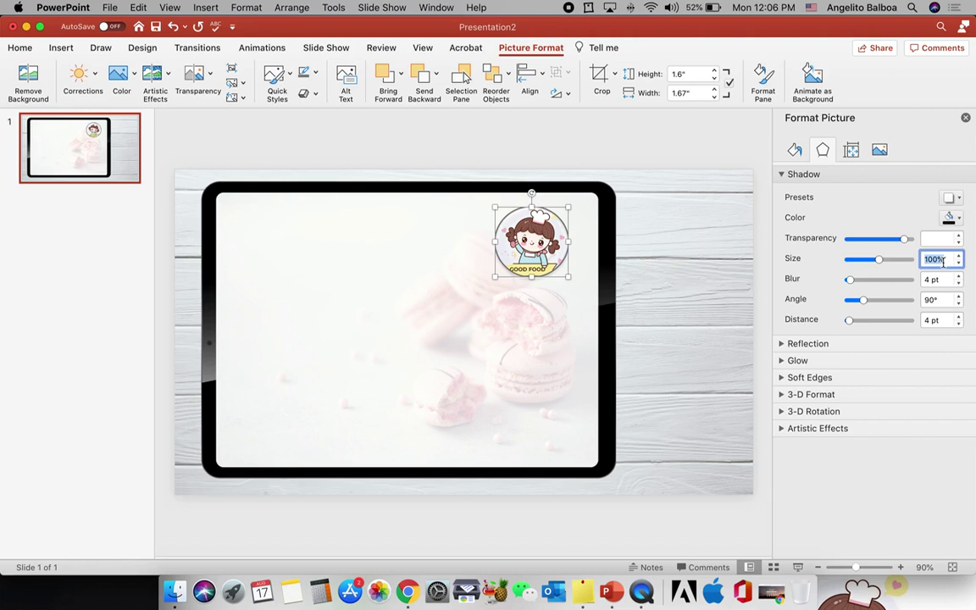
{"action": "left_click", "coordinate": [926, 279]}
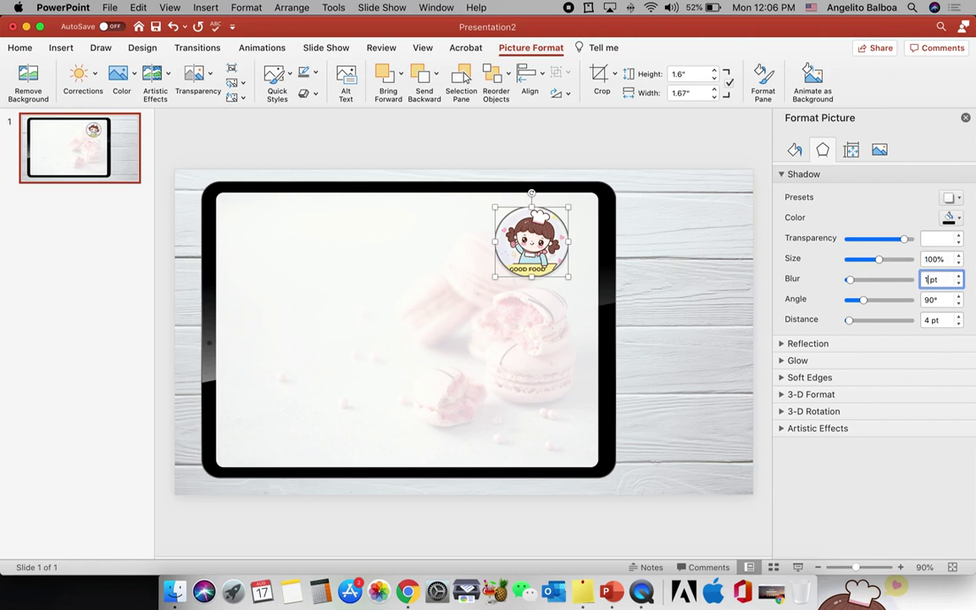
{"action": "left_click", "coordinate": [932, 299]}
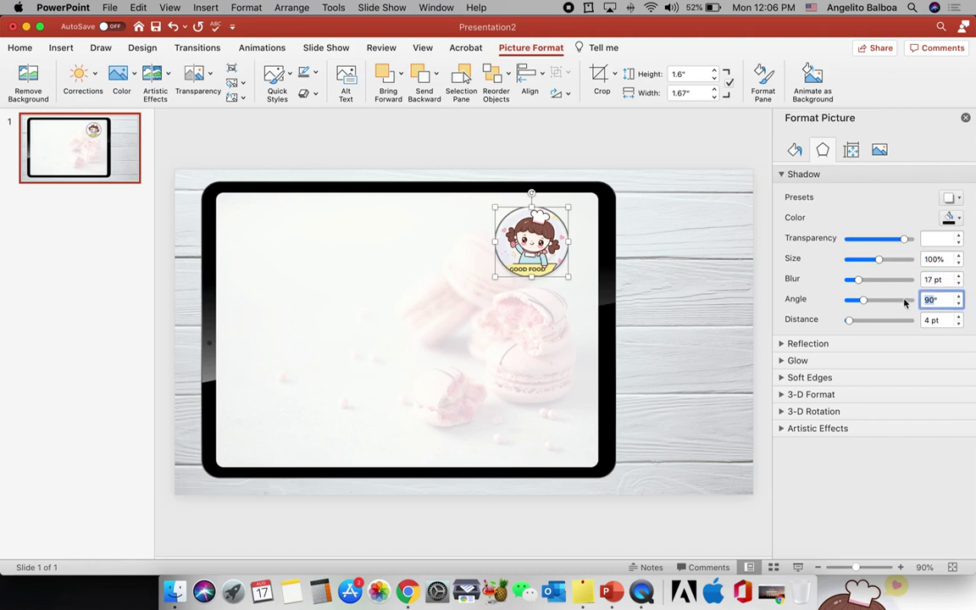
{"action": "left_click", "coordinate": [926, 319]}
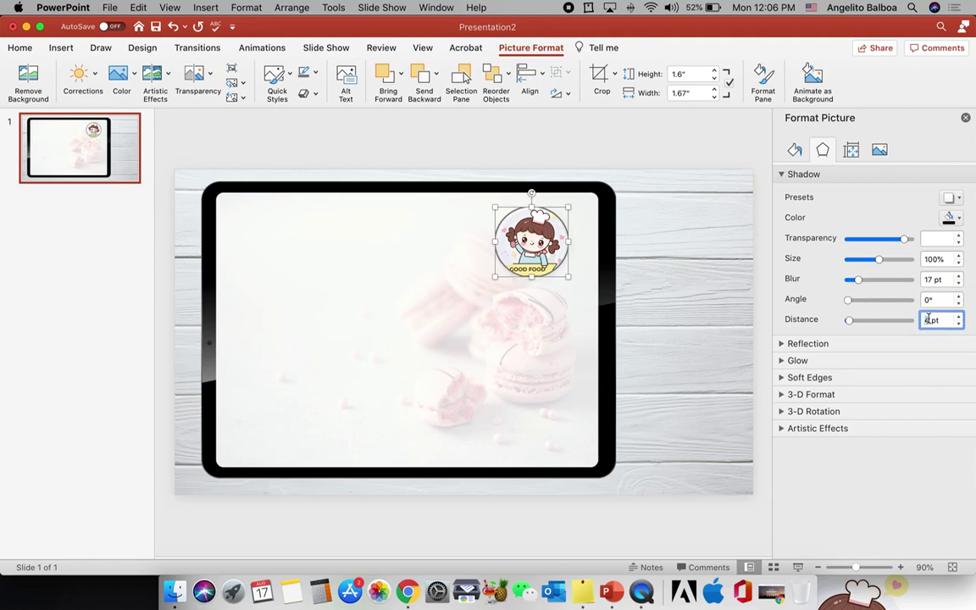
Nudge the chef logo slightly to the right
{"action": "left_click", "coordinate": [632, 156]}
{"action": "left_click_drag", "start_coordinate": [552, 222], "coordinate": [564, 221]}
{"action": "left_click", "coordinate": [577, 142]}
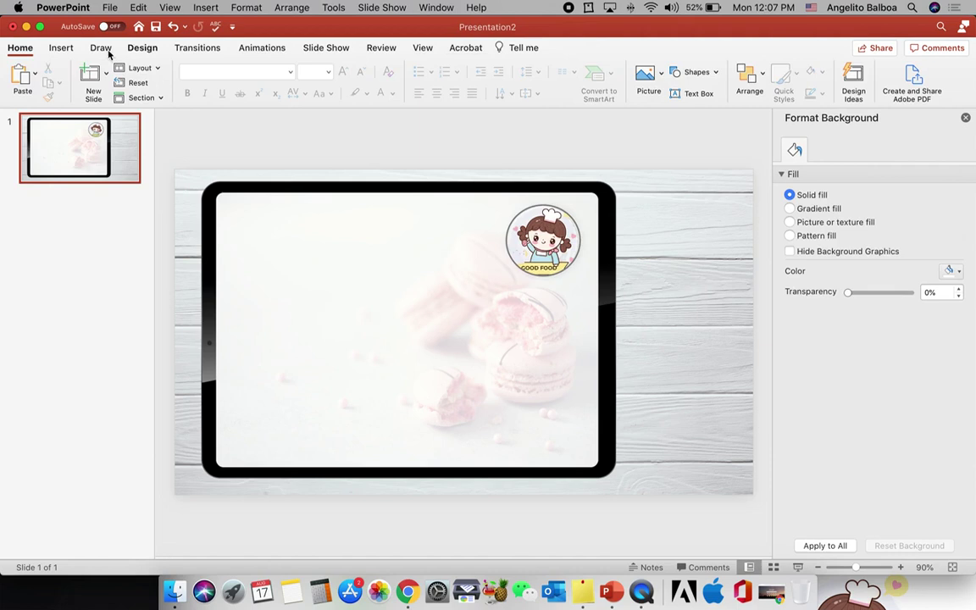
{"action": "left_click", "coordinate": [58, 47]}
Add a text box beside the logo with the shop name in A Pompadour Sample Bold
{"action": "left_click", "coordinate": [409, 232]}
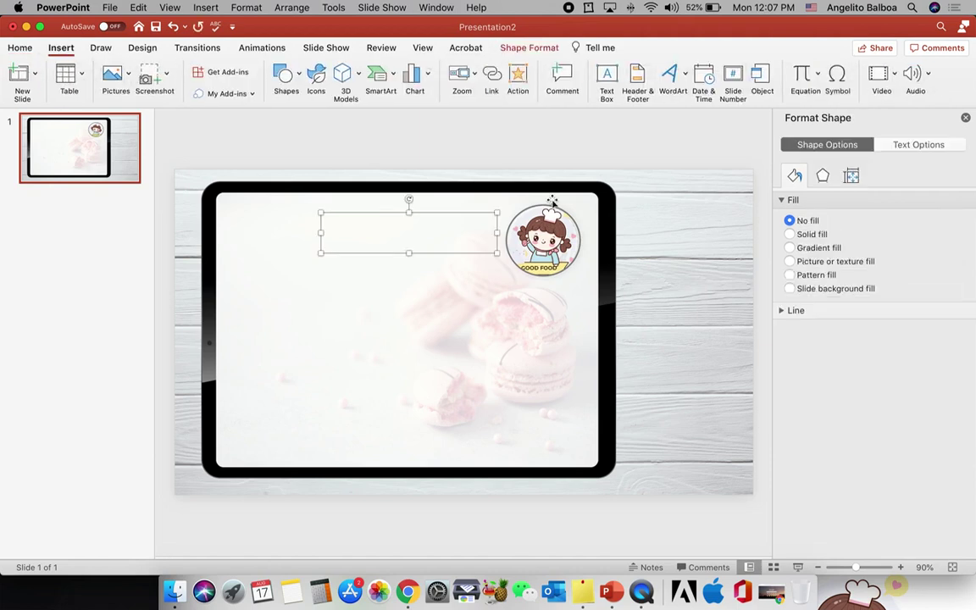
{"action": "type", "text": "Cathy An"}
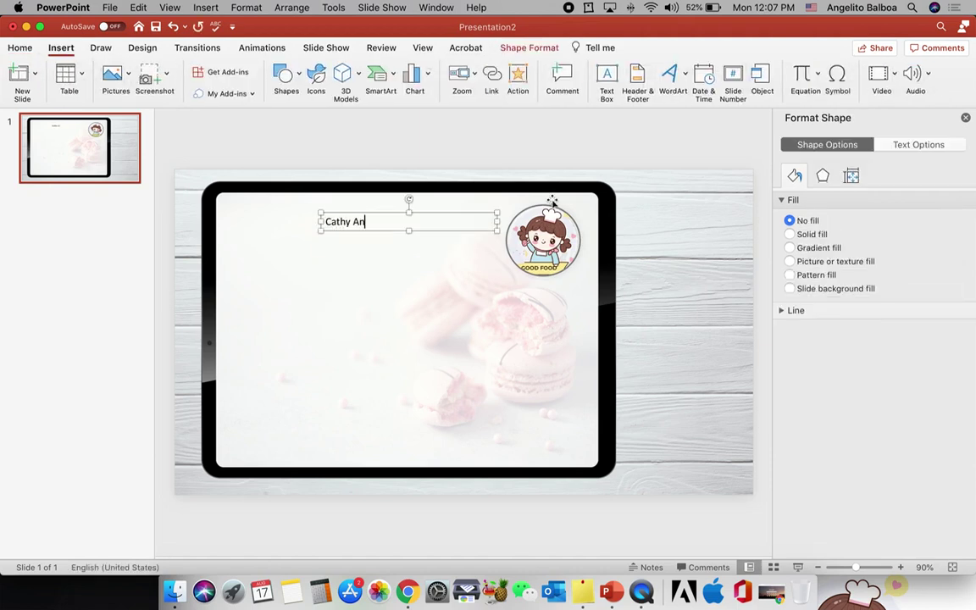
{"action": "type", "text": "drew's"}
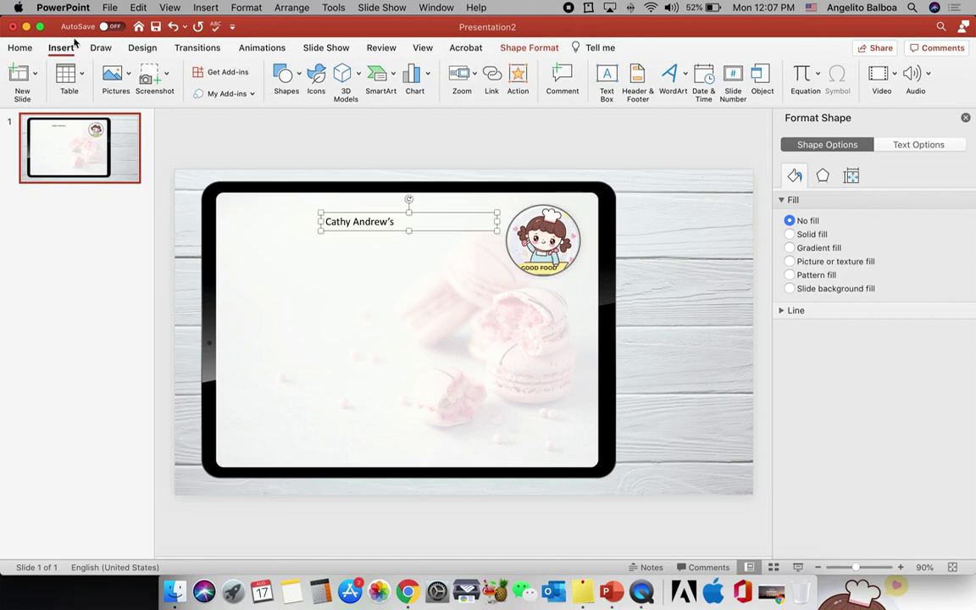
{"action": "left_click", "coordinate": [22, 47]}
{"action": "left_click", "coordinate": [289, 72]}
{"action": "left_click", "coordinate": [467, 223]}
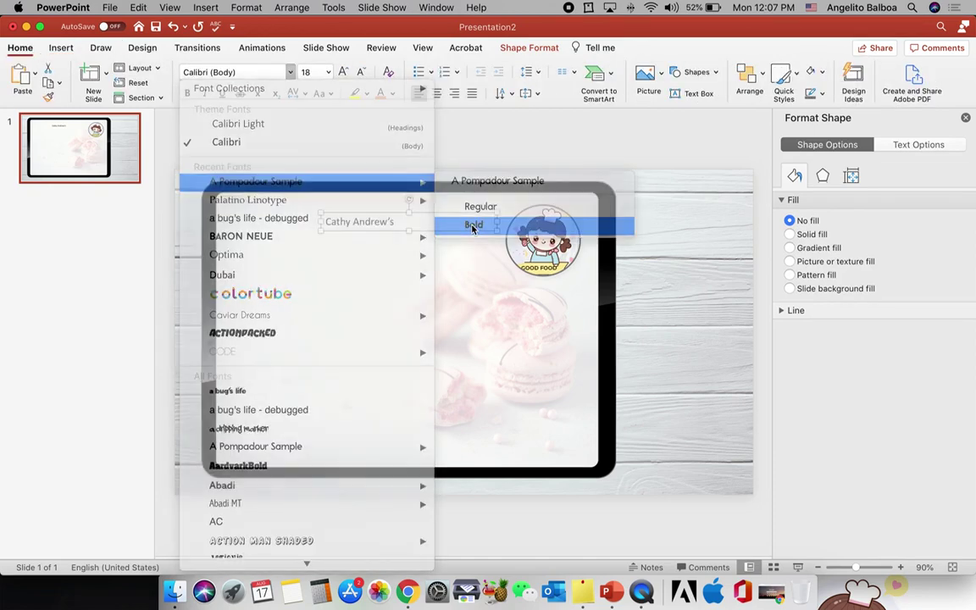
Right-align the shop name, enlarge it to 32 pt, and colour it dark red
{"action": "left_click", "coordinate": [454, 95]}
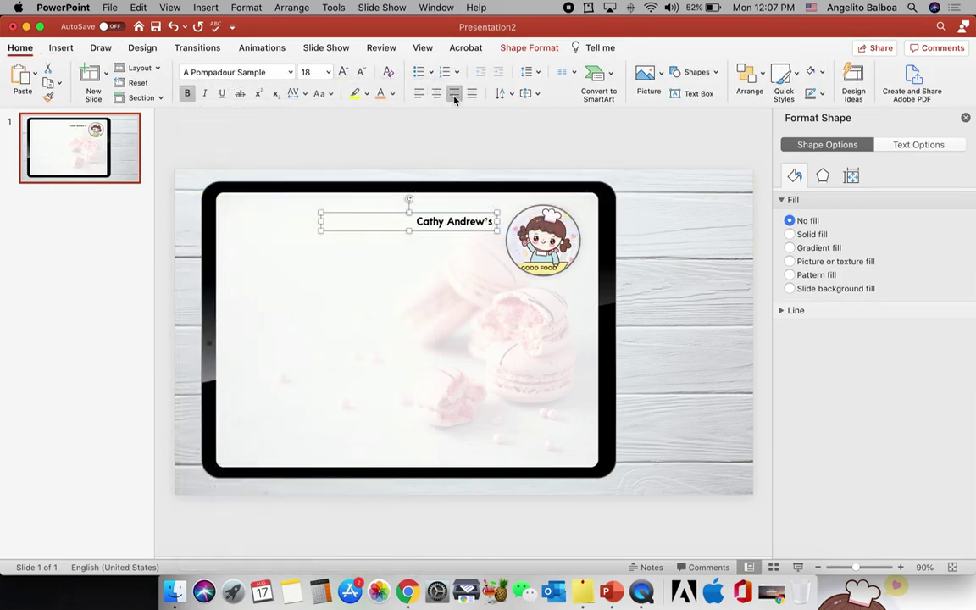
{"action": "left_click", "coordinate": [342, 72]}
{"action": "left_click", "coordinate": [342, 72]}
{"action": "left_click", "coordinate": [342, 72]}
{"action": "left_click", "coordinate": [342, 72]}
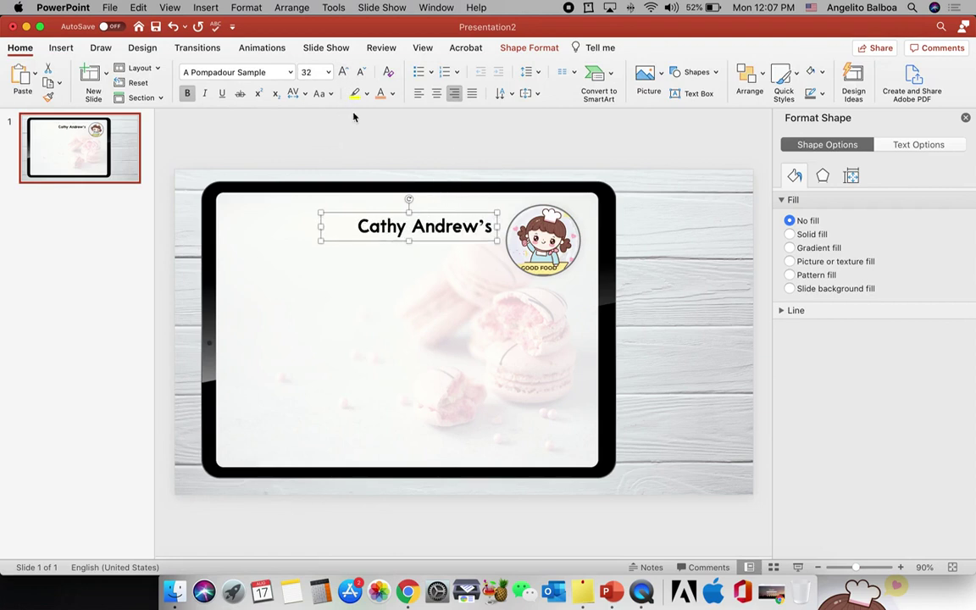
{"action": "left_click", "coordinate": [393, 95]}
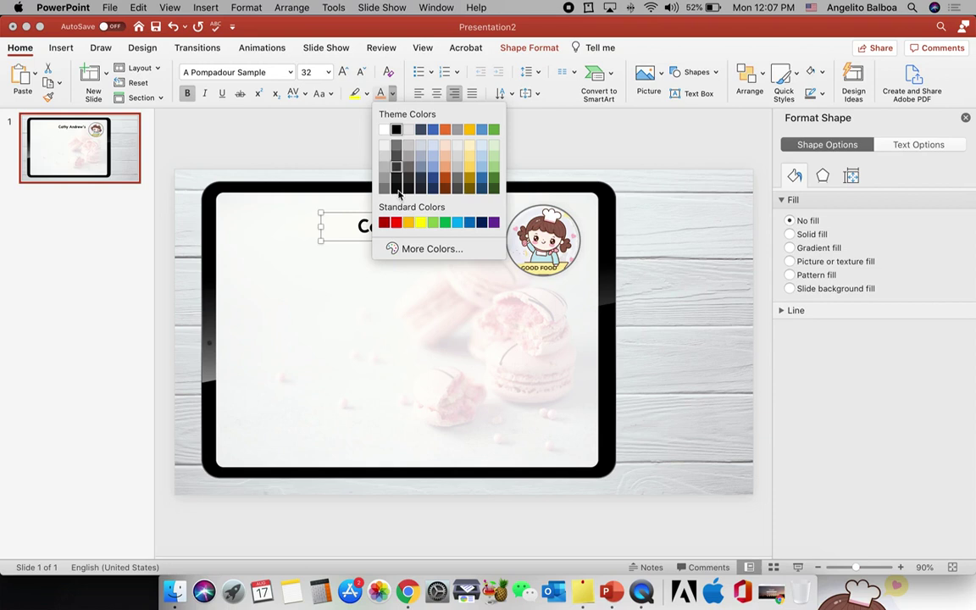
{"action": "left_click", "coordinate": [383, 223]}
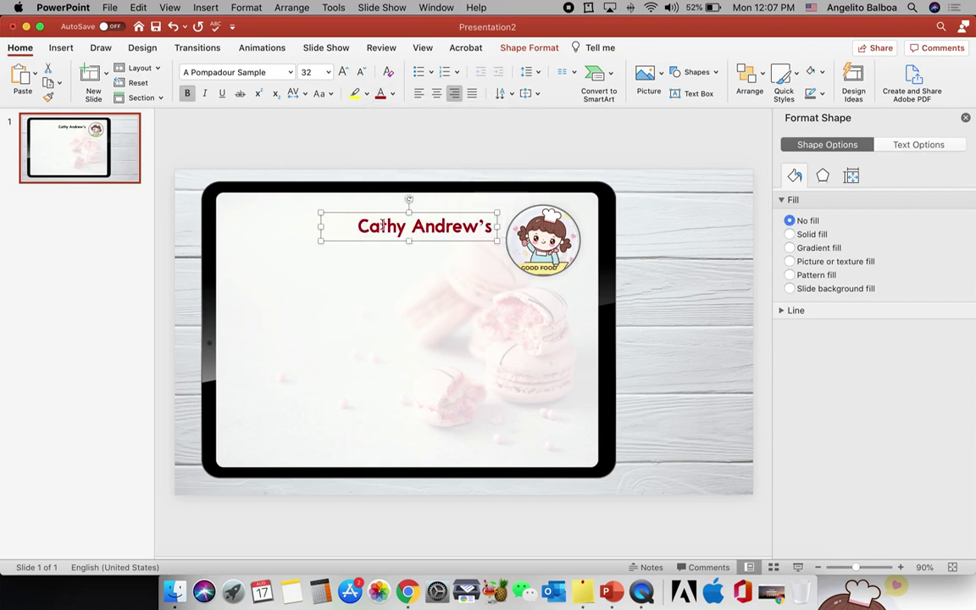
{"action": "left_click", "coordinate": [438, 134]}
{"action": "left_click", "coordinate": [453, 229]}
Duplicate the title below it as 'Coffee Shop' in black at 24 pt
{"action": "left_click_drag", "start_coordinate": [455, 244], "coordinate": [454, 270]}
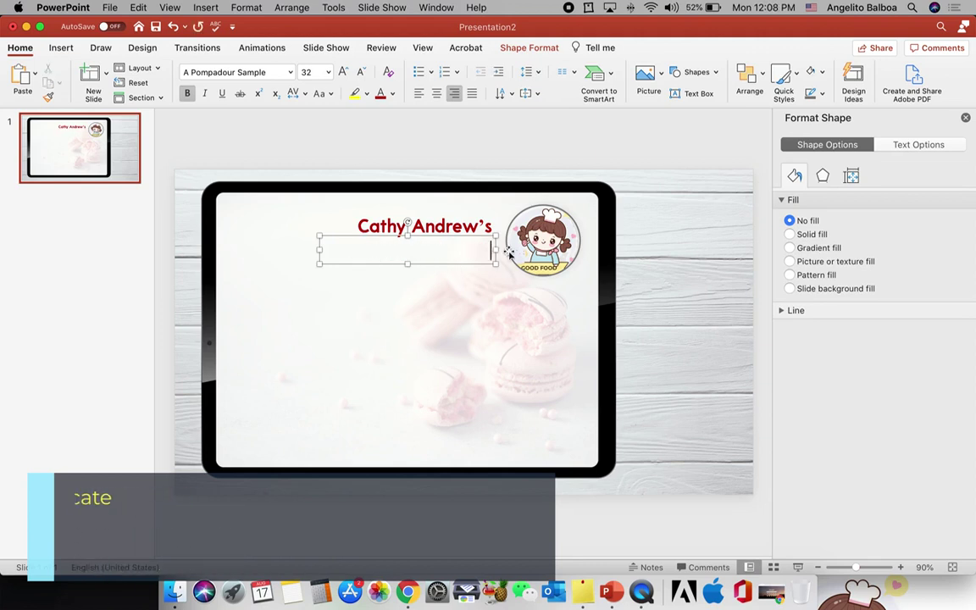
{"action": "type", "text": "Coffee Shop"}
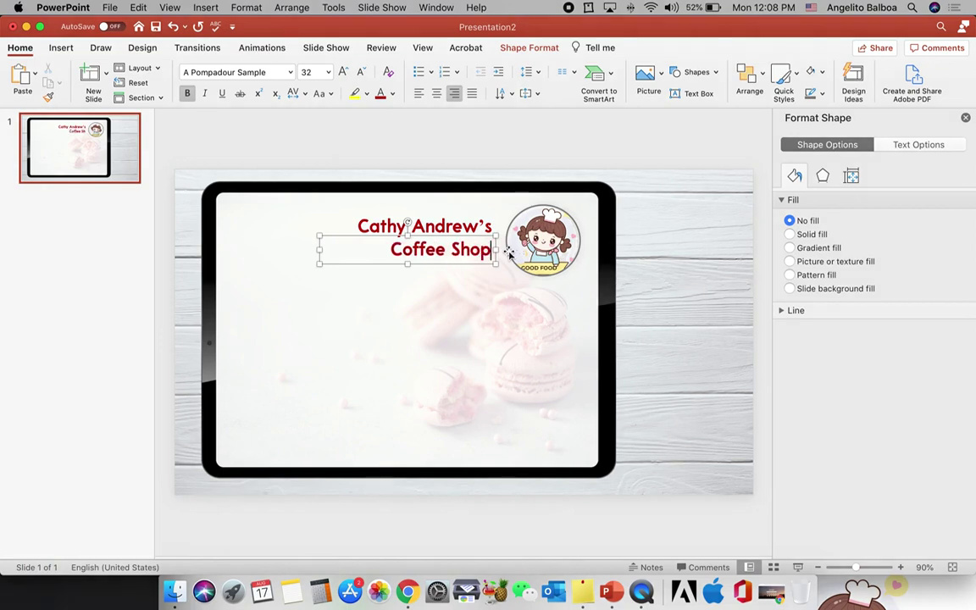
{"action": "left_click", "coordinate": [393, 94]}
{"action": "left_click", "coordinate": [395, 131]}
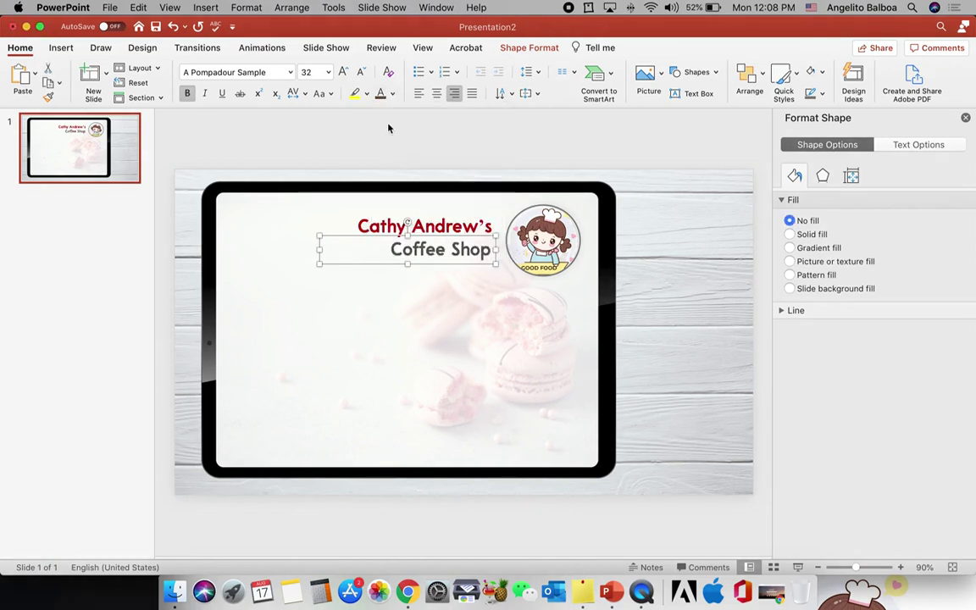
{"action": "left_click", "coordinate": [360, 75]}
{"action": "left_click", "coordinate": [360, 74]}
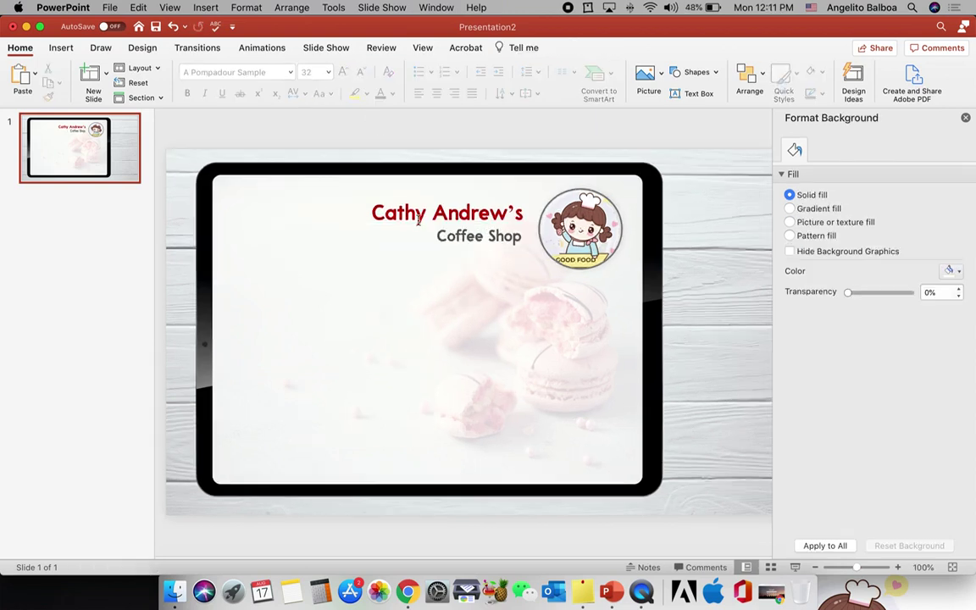
{"action": "left_click", "coordinate": [415, 213]}
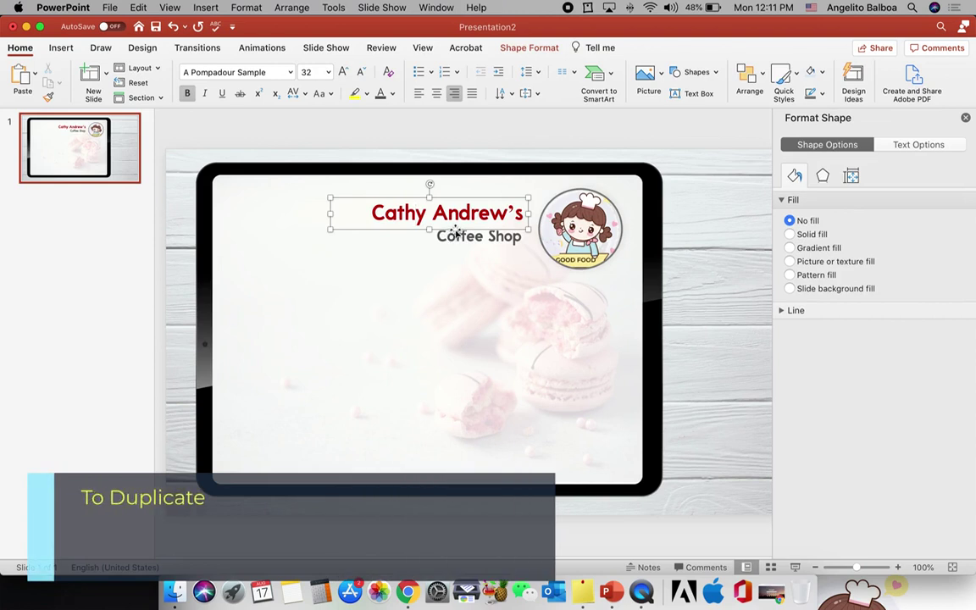
Duplicate the title onto the left, left-align it, and replace its text with 'Main Menu'
{"action": "left_click_drag", "start_coordinate": [455, 233], "coordinate": [361, 317]}
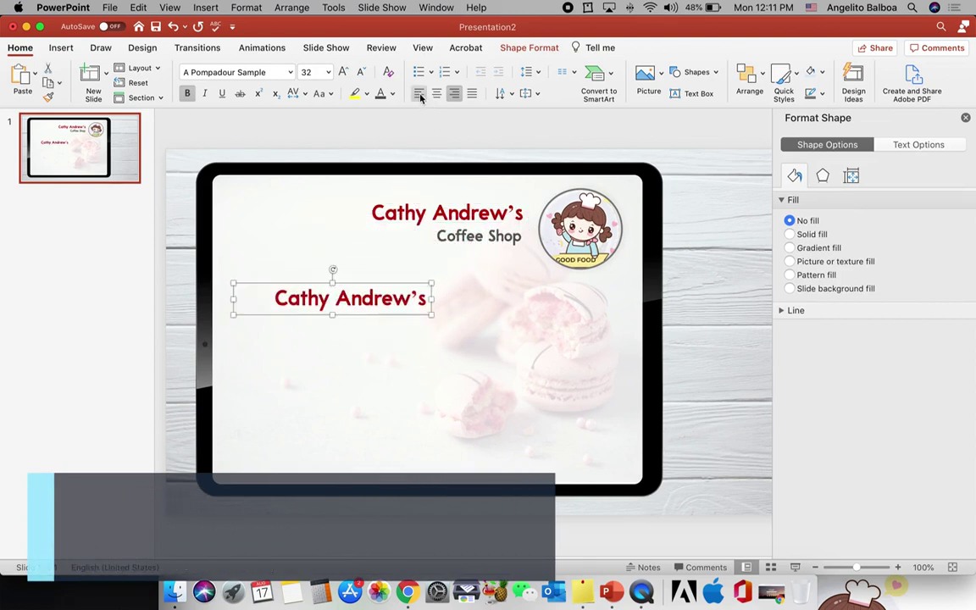
{"action": "left_click", "coordinate": [420, 94]}
{"action": "left_click", "coordinate": [285, 308]}
{"action": "key", "text": "super+a"}
{"action": "type", "text": "Mai"}
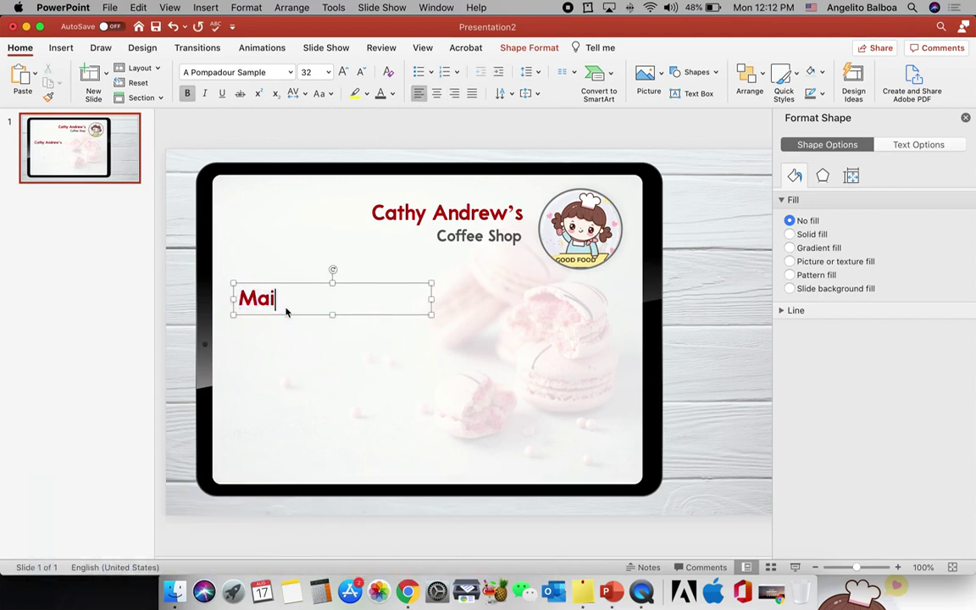
{"action": "type", "text": "n Menu"}
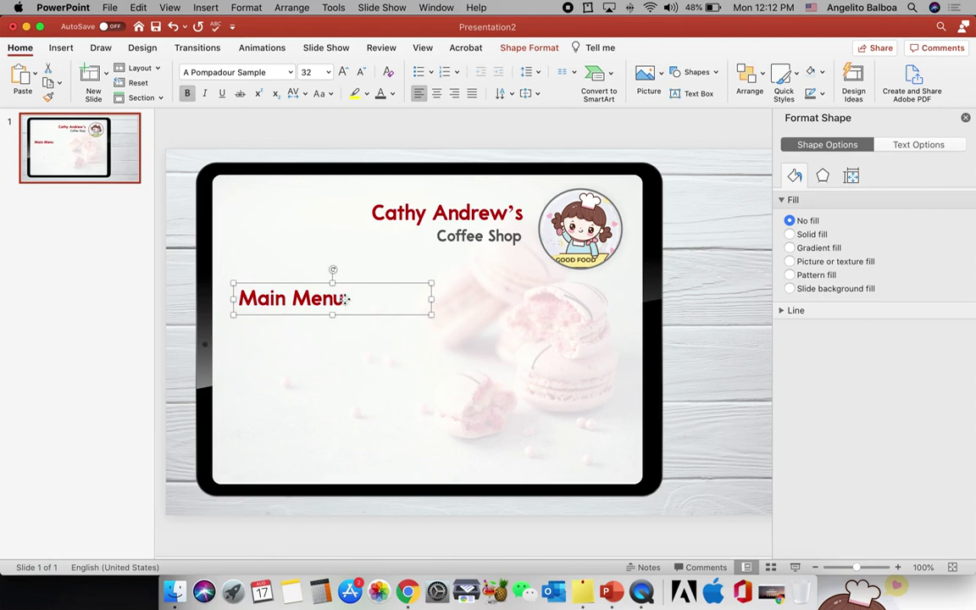
Set the Main Menu heading to 44 pt and blue
{"action": "key", "text": "super+a"}
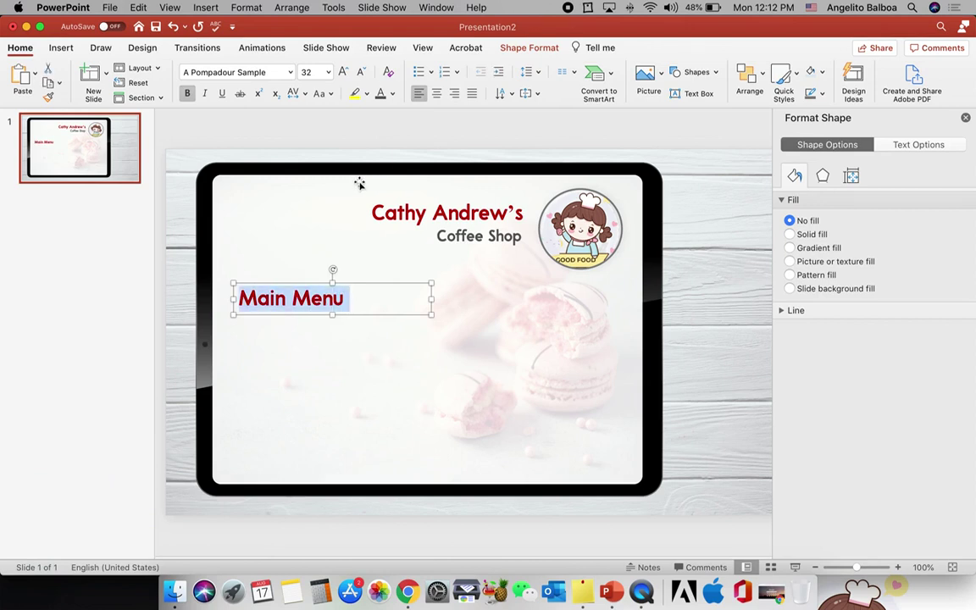
{"action": "left_click", "coordinate": [328, 72]}
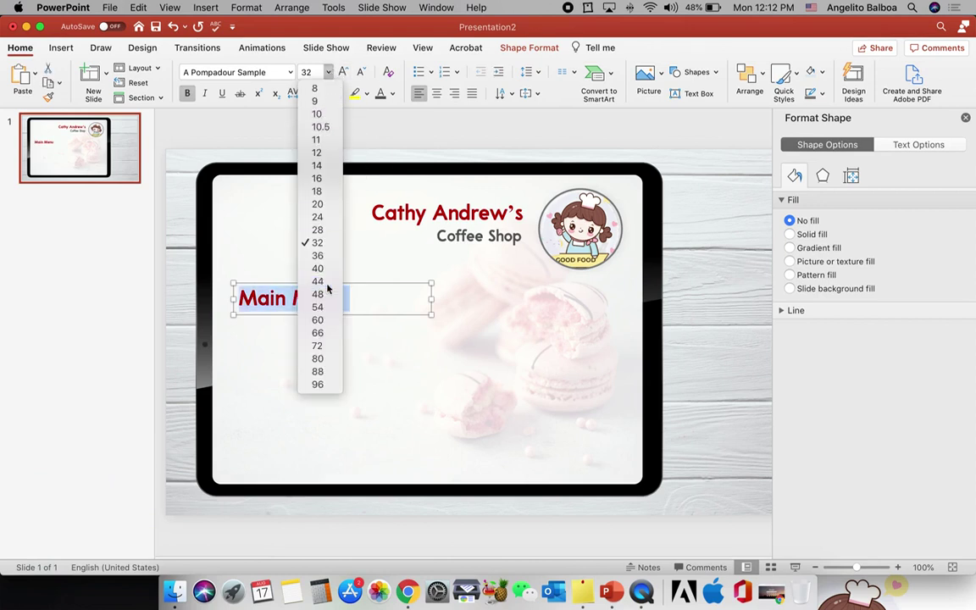
{"action": "left_click", "coordinate": [327, 289]}
{"action": "left_click", "coordinate": [393, 94]}
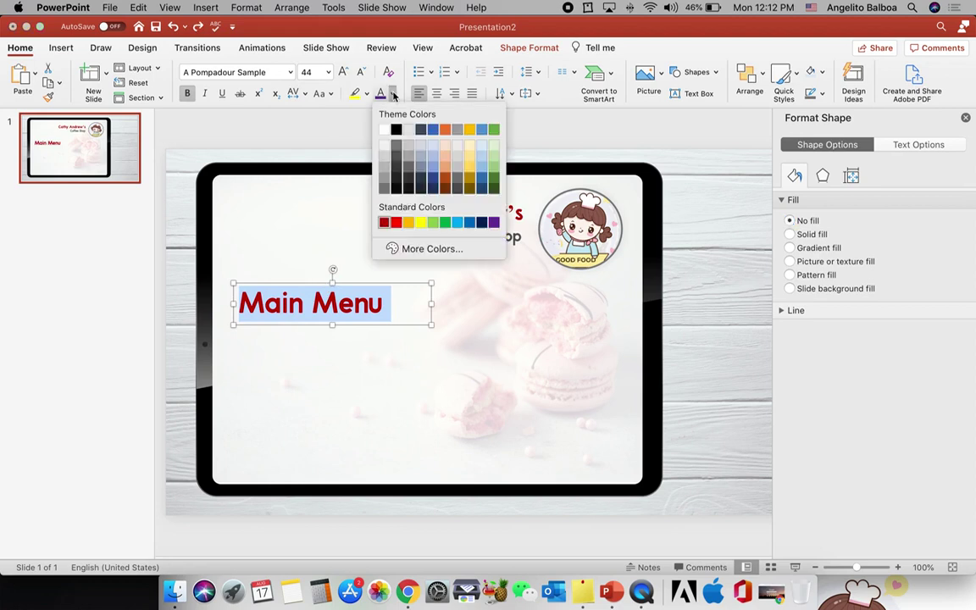
{"action": "left_click", "coordinate": [469, 222]}
{"action": "left_click", "coordinate": [412, 131]}
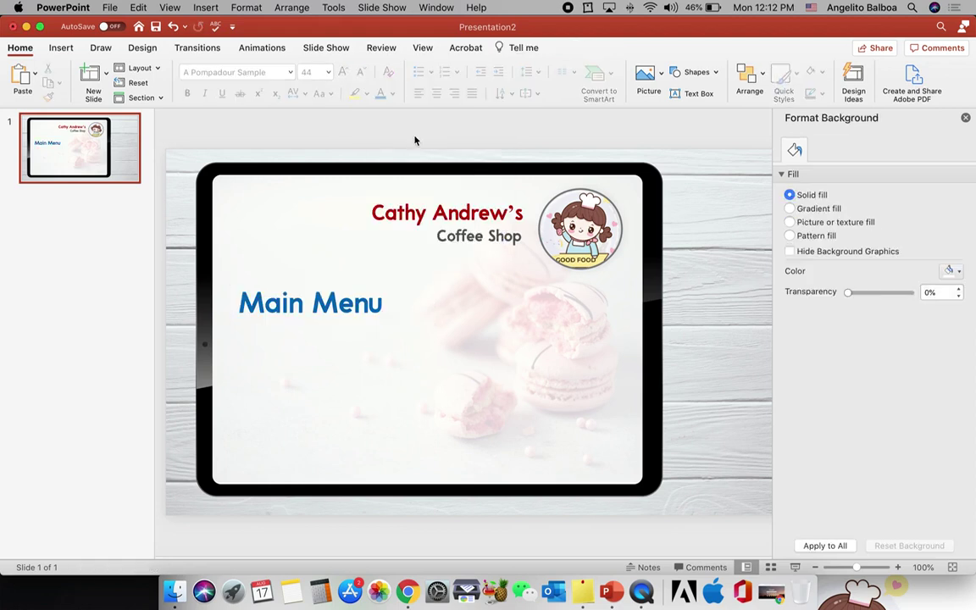
Draw a rounded rectangle below the Main Menu heading
{"action": "left_click", "coordinate": [59, 48]}
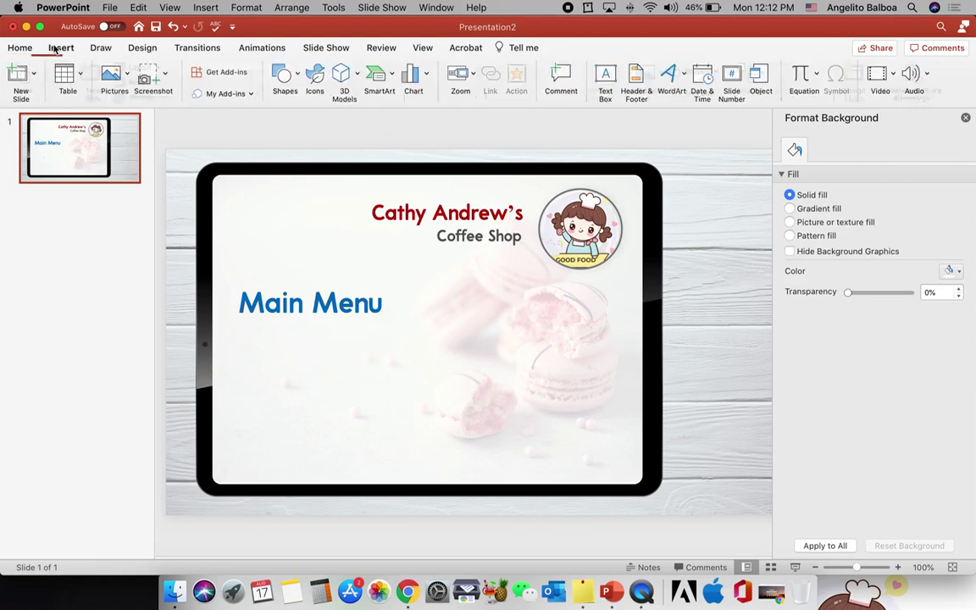
{"action": "left_click", "coordinate": [286, 78]}
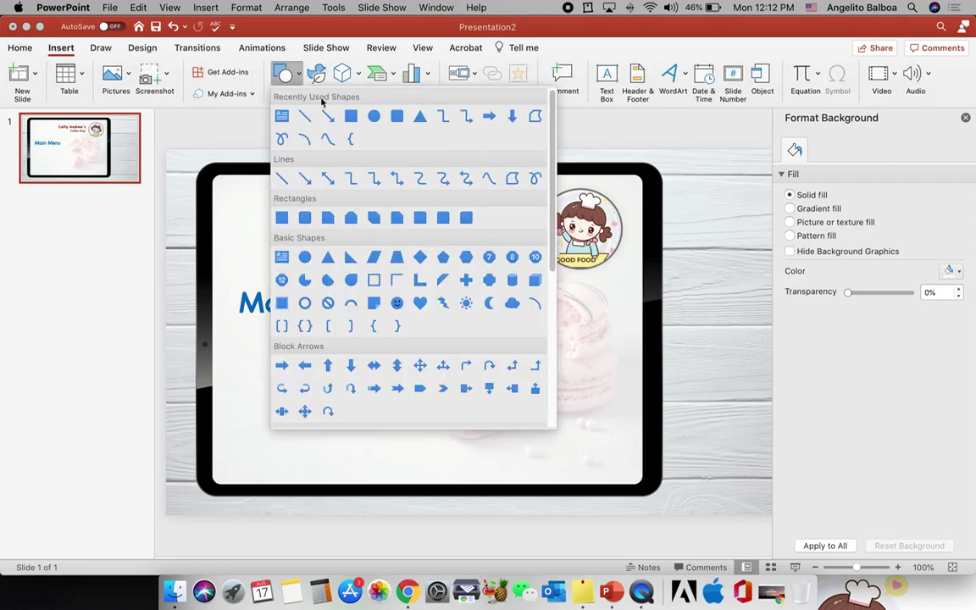
{"action": "left_click", "coordinate": [396, 119]}
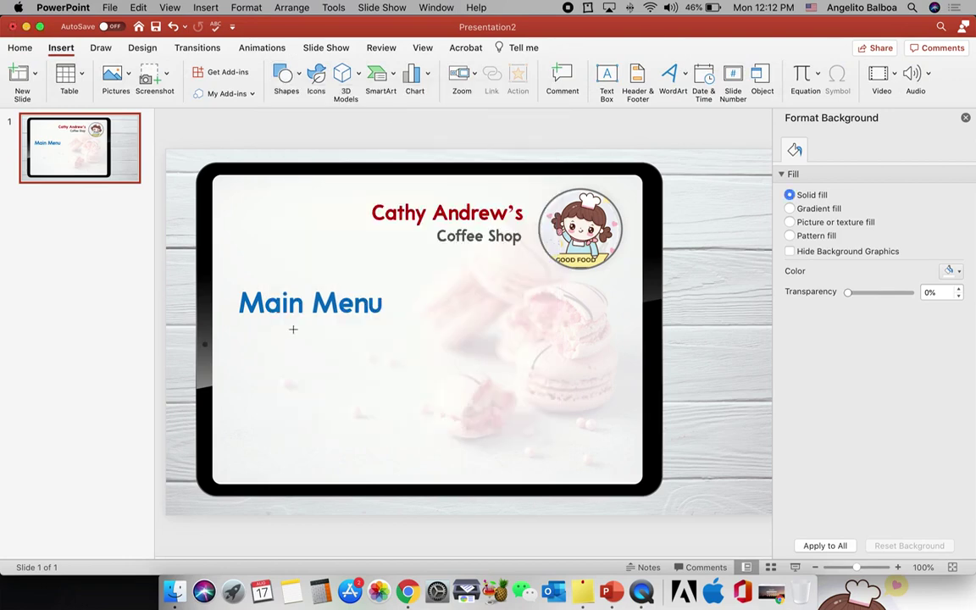
{"action": "left_click_drag", "start_coordinate": [274, 329], "coordinate": [277, 335]}
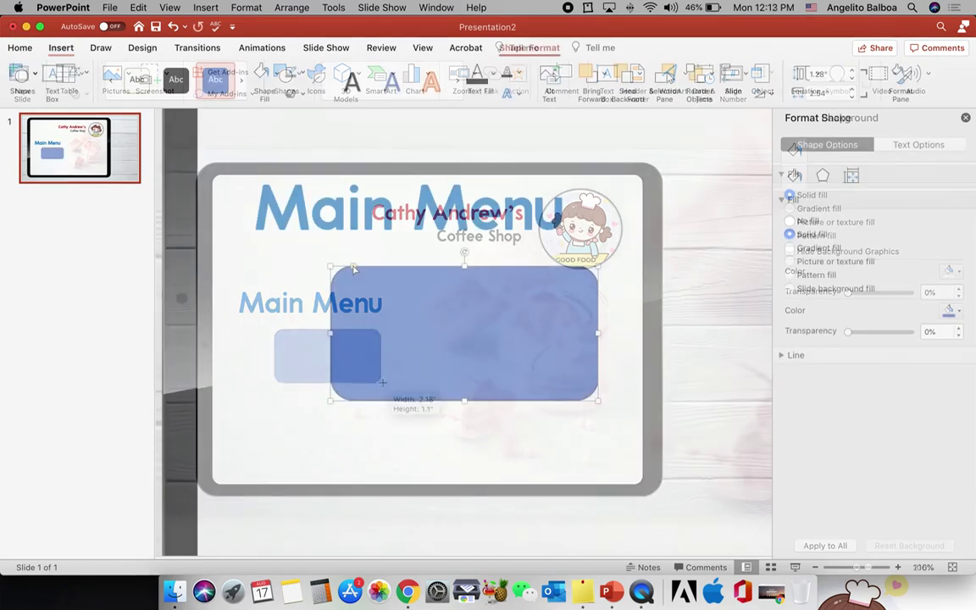
{"action": "left_click_drag", "start_coordinate": [342, 271], "coordinate": [342, 272]}
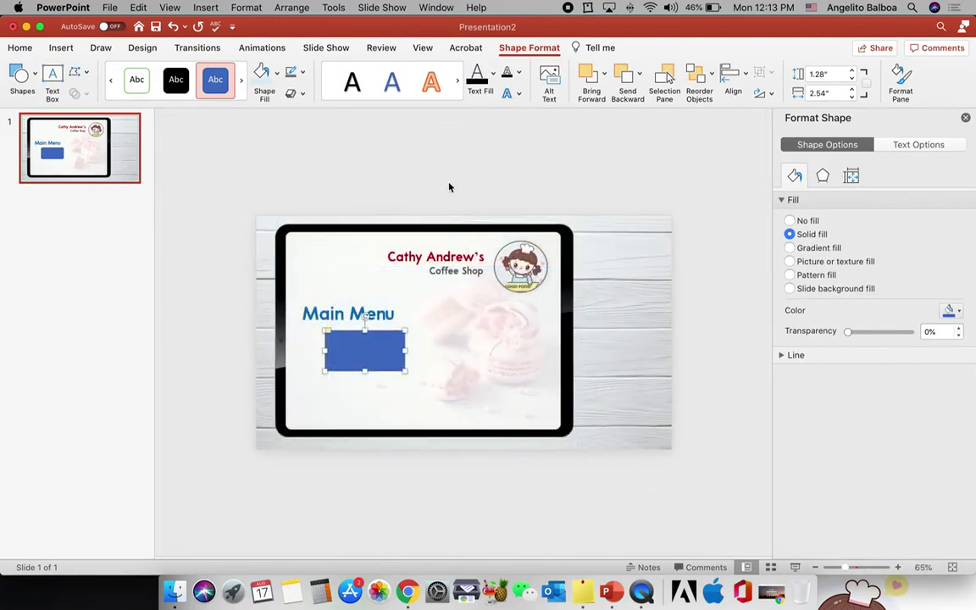
Give the rectangle a light blue fill and a grey 2¼ pt outline
{"action": "left_click", "coordinate": [277, 72]}
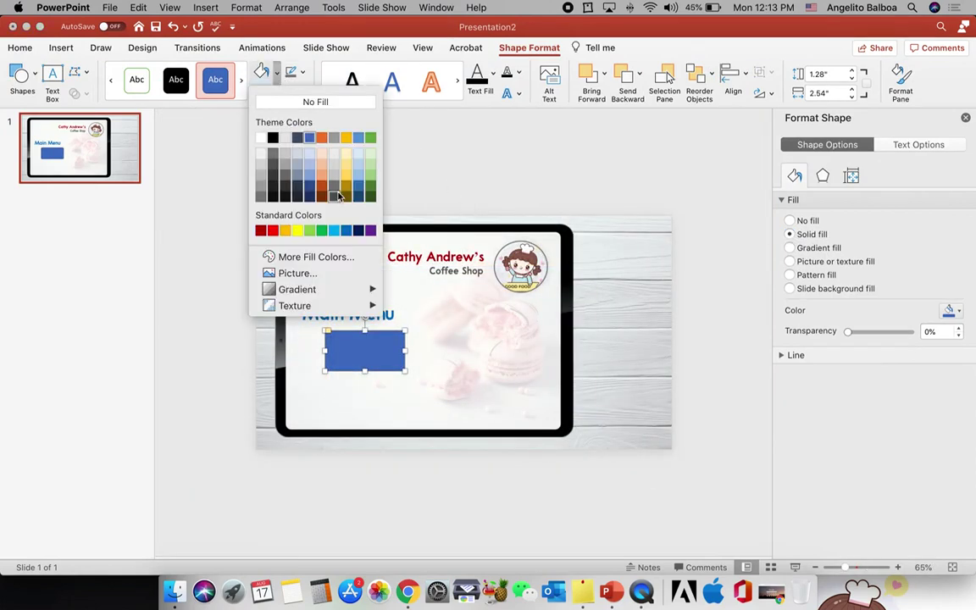
{"action": "left_click", "coordinate": [359, 155]}
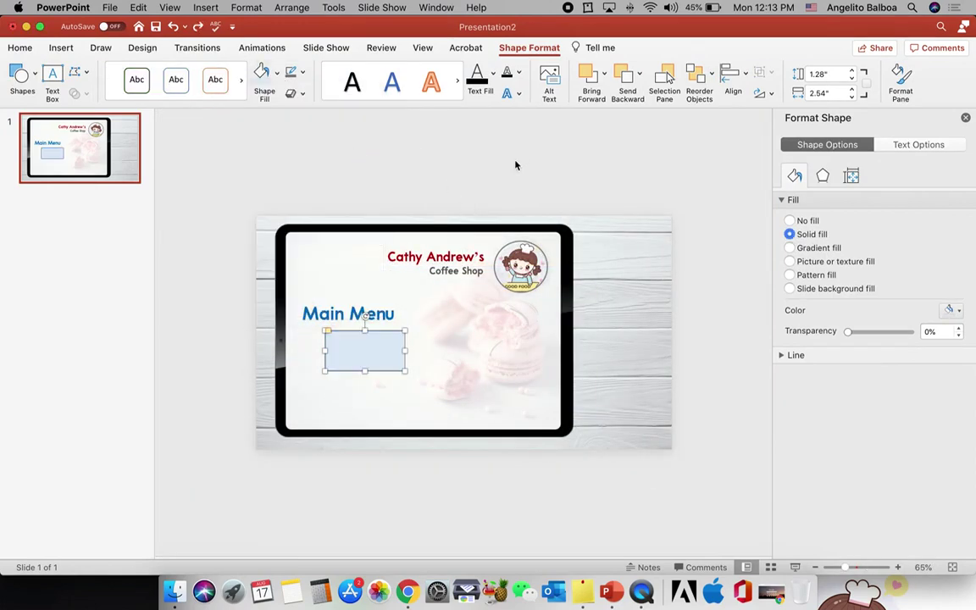
{"action": "left_click", "coordinate": [305, 74]}
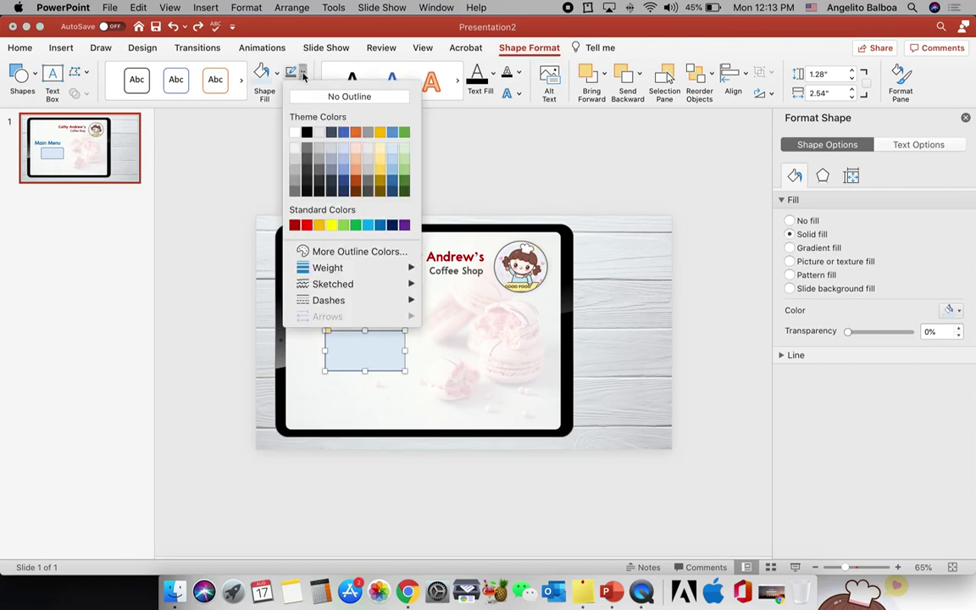
{"action": "left_click", "coordinate": [293, 192]}
{"action": "left_click", "coordinate": [303, 74]}
{"action": "mouse_move", "coordinate": [327, 267]}
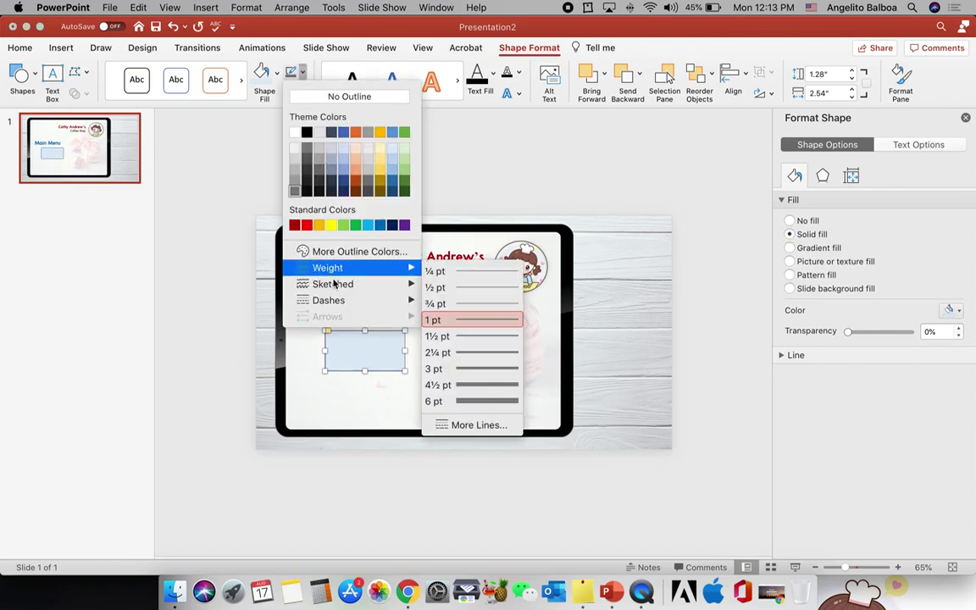
{"action": "left_click", "coordinate": [451, 353]}
{"action": "left_click", "coordinate": [419, 188]}
{"action": "left_click", "coordinate": [856, 568]}
{"action": "left_click", "coordinate": [859, 568]}
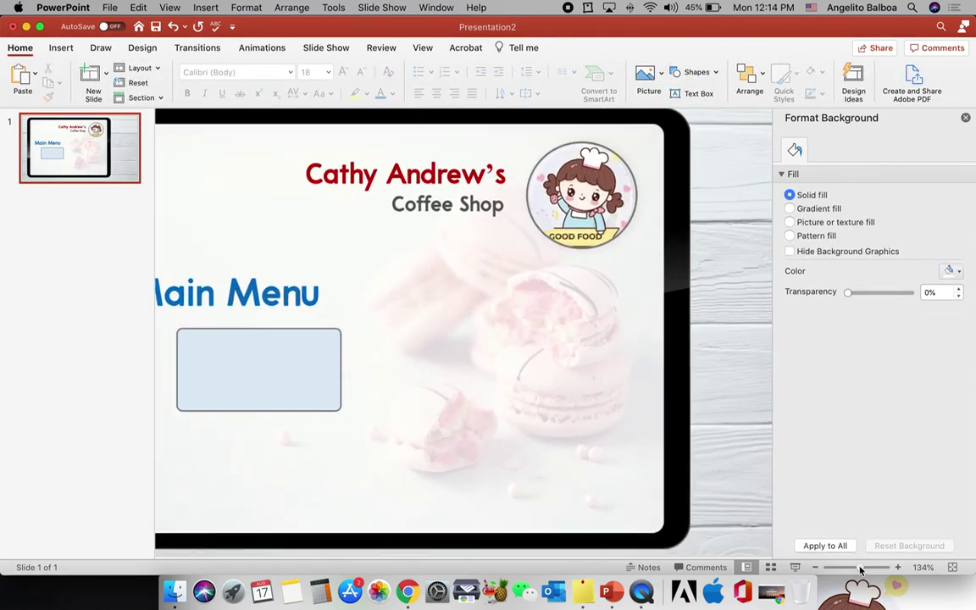
Make the light blue box's fill 80% transparent and place a duplicate directly below it
{"action": "left_click", "coordinate": [276, 366]}
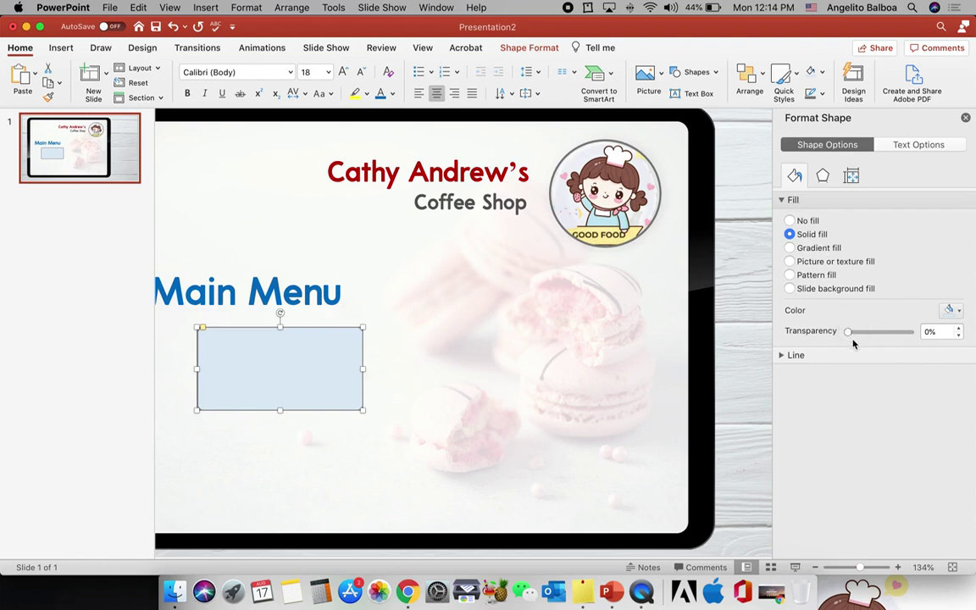
{"action": "left_click_drag", "start_coordinate": [850, 334], "coordinate": [890, 334]}
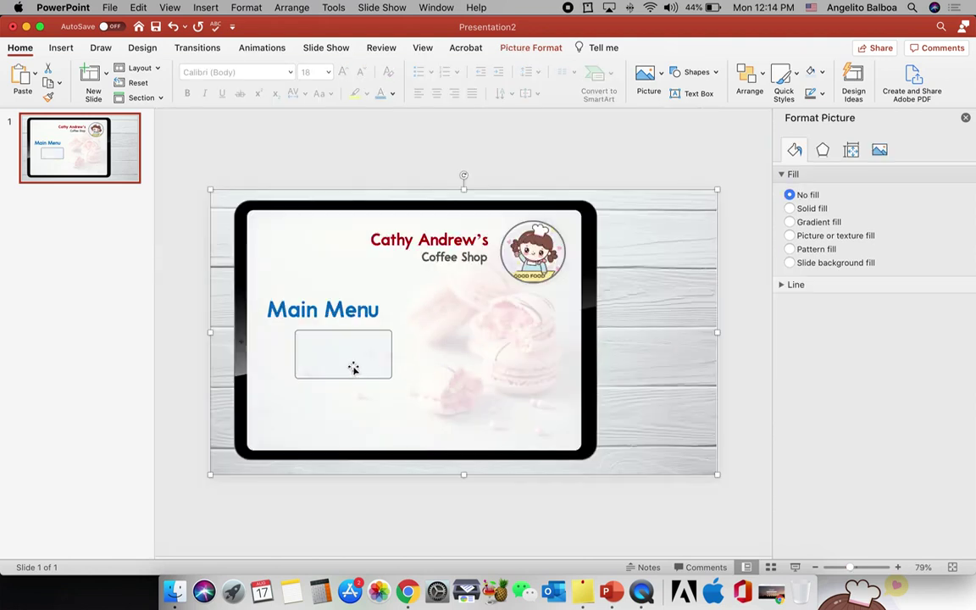
{"action": "left_click", "coordinate": [353, 367]}
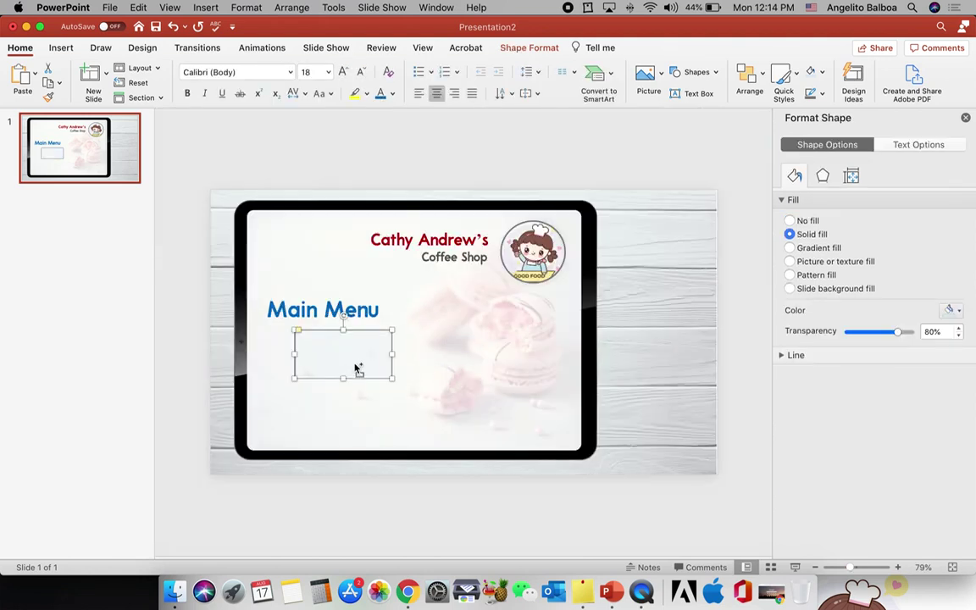
{"action": "left_click_drag", "start_coordinate": [355, 362], "coordinate": [357, 427]}
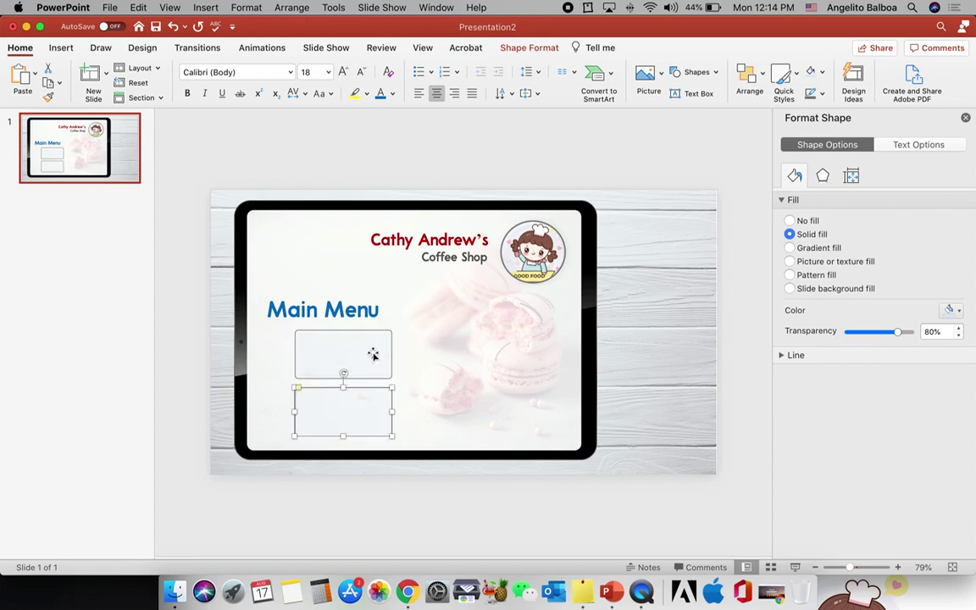
Copy both boxes into a right-hand column to form a 2×2 grid
{"action": "left_click", "coordinate": [373, 354], "text": "shift"}
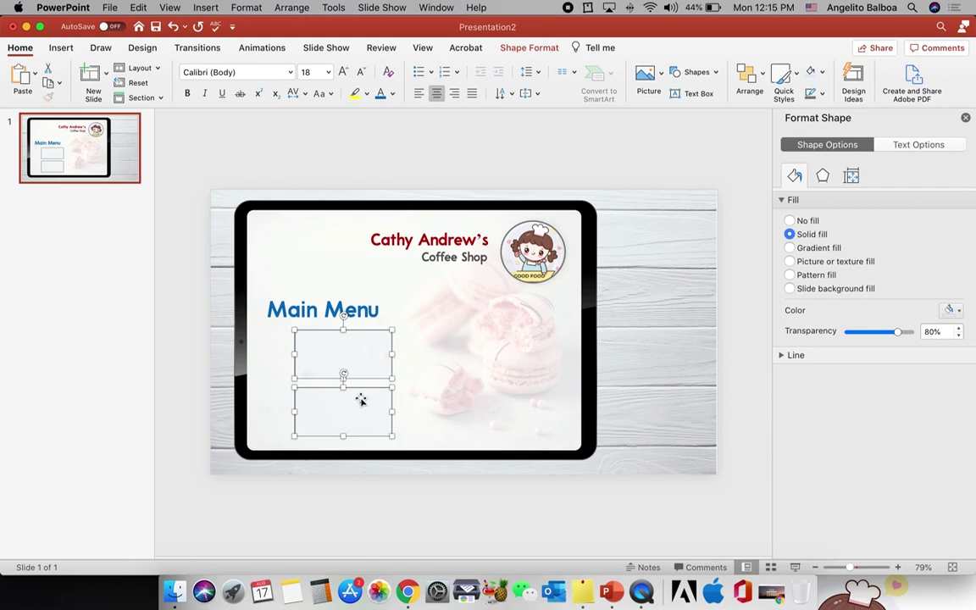
{"action": "left_click_drag", "start_coordinate": [372, 368], "coordinate": [479, 370]}
{"action": "left_click", "coordinate": [581, 331]}
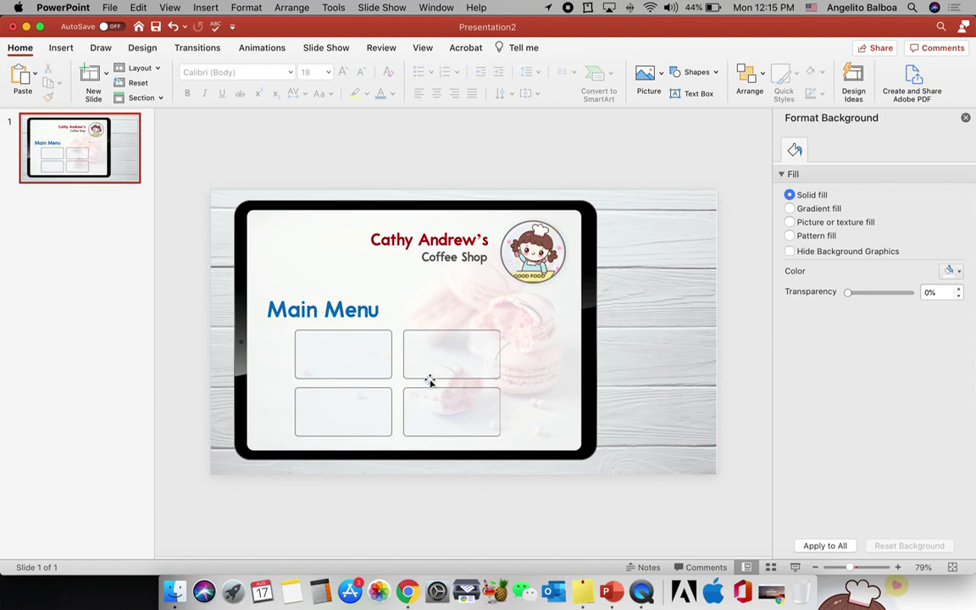
Move the Main Menu title and all four boxes up together
{"action": "left_click", "coordinate": [335, 311]}
{"action": "left_click", "coordinate": [343, 366], "text": "shift"}
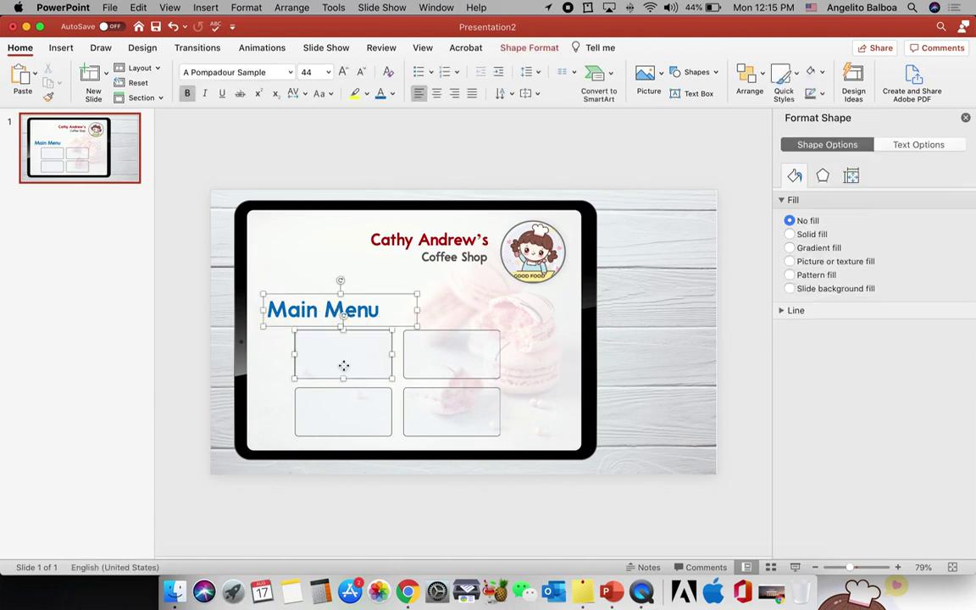
{"action": "left_click", "coordinate": [347, 407], "text": "shift"}
{"action": "left_click", "coordinate": [427, 366], "text": "shift"}
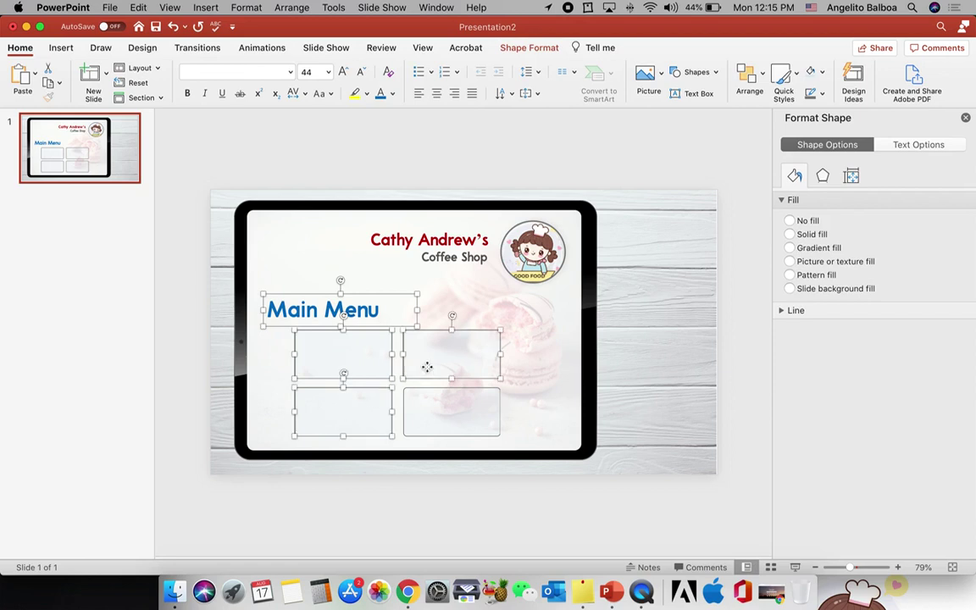
{"action": "left_click", "coordinate": [428, 418], "text": "shift"}
{"action": "left_click_drag", "start_coordinate": [428, 416], "coordinate": [433, 403]}
In the icon library, choose a dark cupcake icon and a coffee cup icon
{"action": "left_click", "coordinate": [431, 156]}
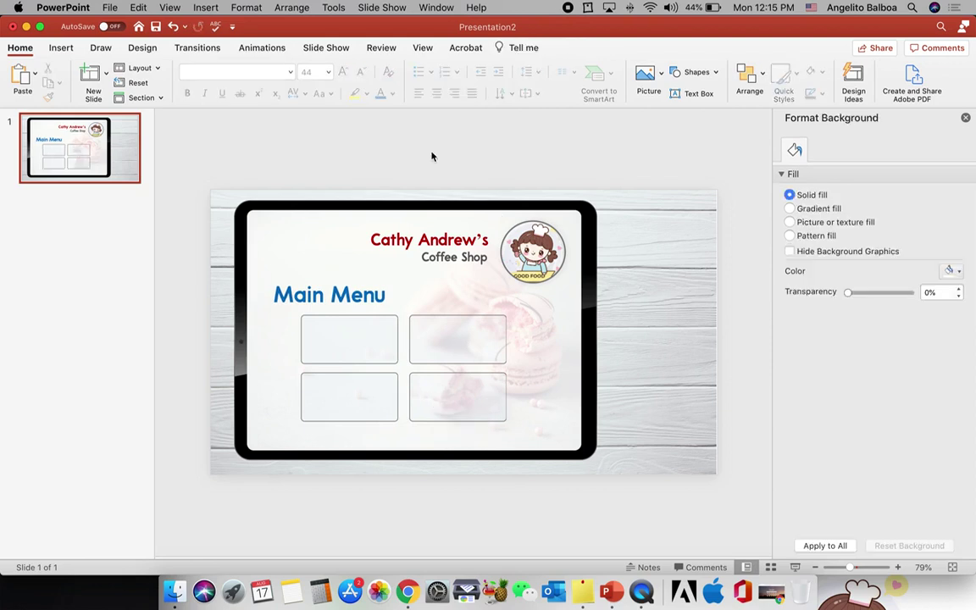
{"action": "left_click", "coordinate": [63, 48]}
{"action": "left_click", "coordinate": [318, 91]}
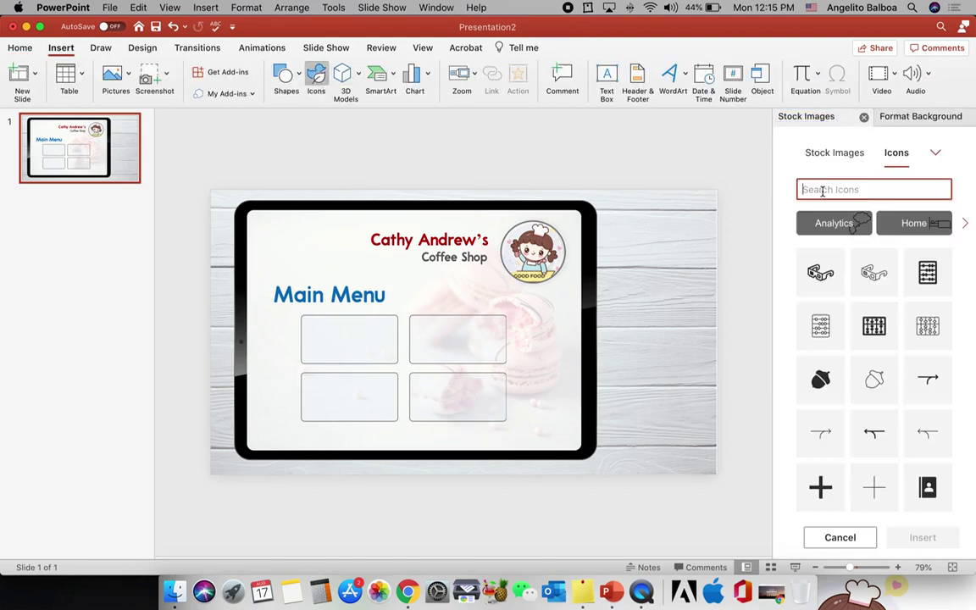
{"action": "type", "text": "cupca"}
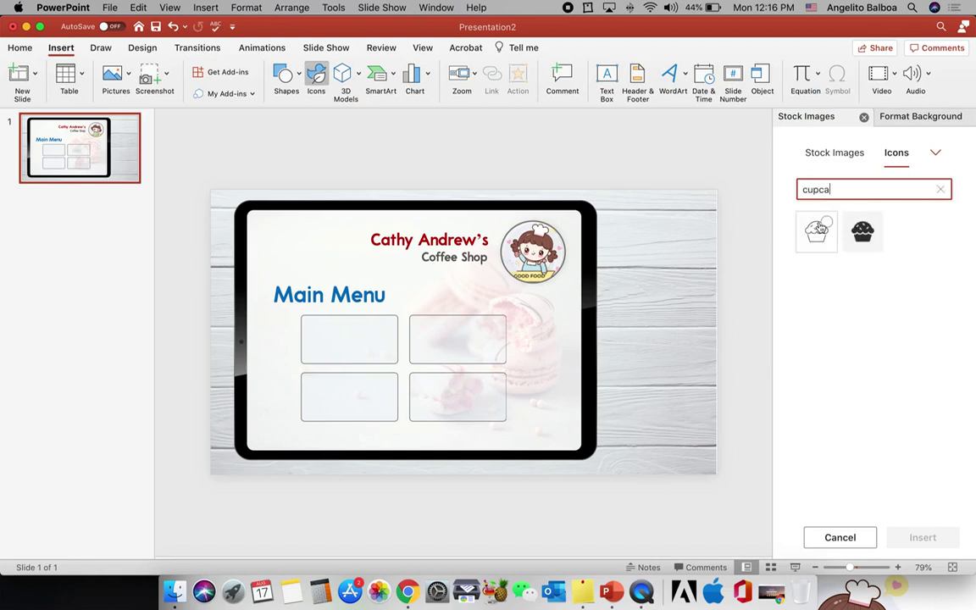
{"action": "left_click", "coordinate": [852, 235]}
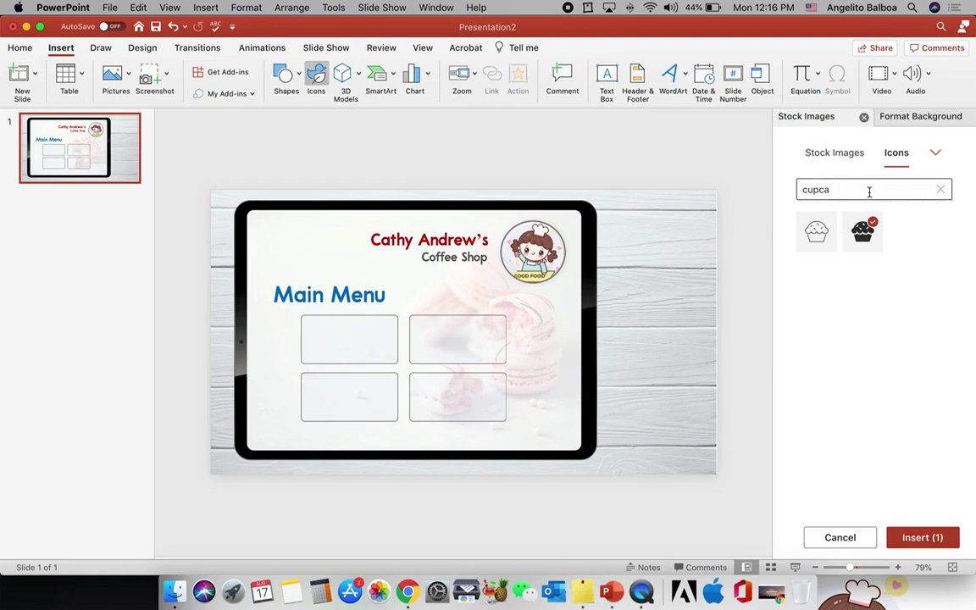
{"action": "double_click", "coordinate": [869, 192]}
{"action": "type", "text": "drink"}
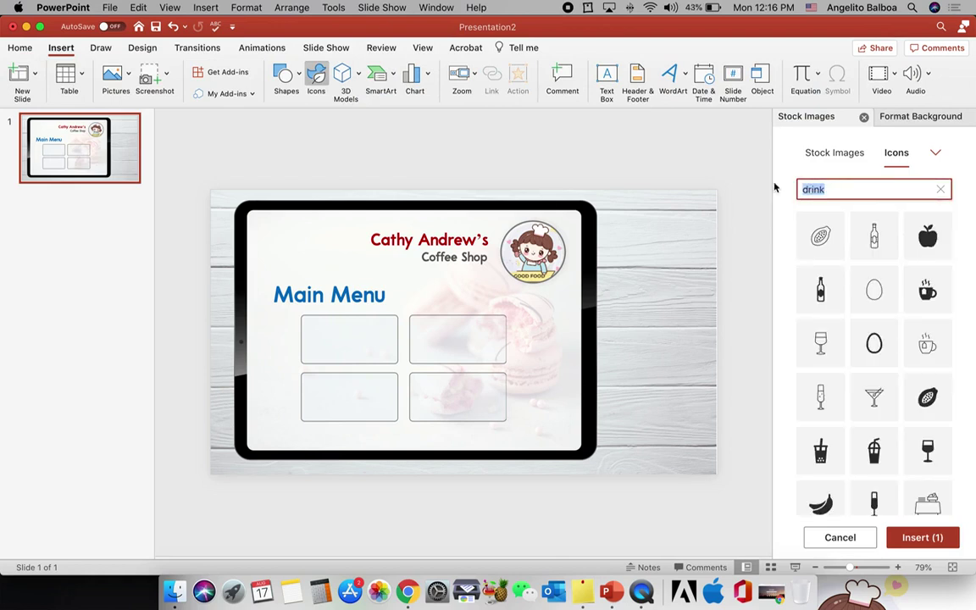
{"action": "type", "text": "coff"}
{"action": "left_click", "coordinate": [821, 238]}
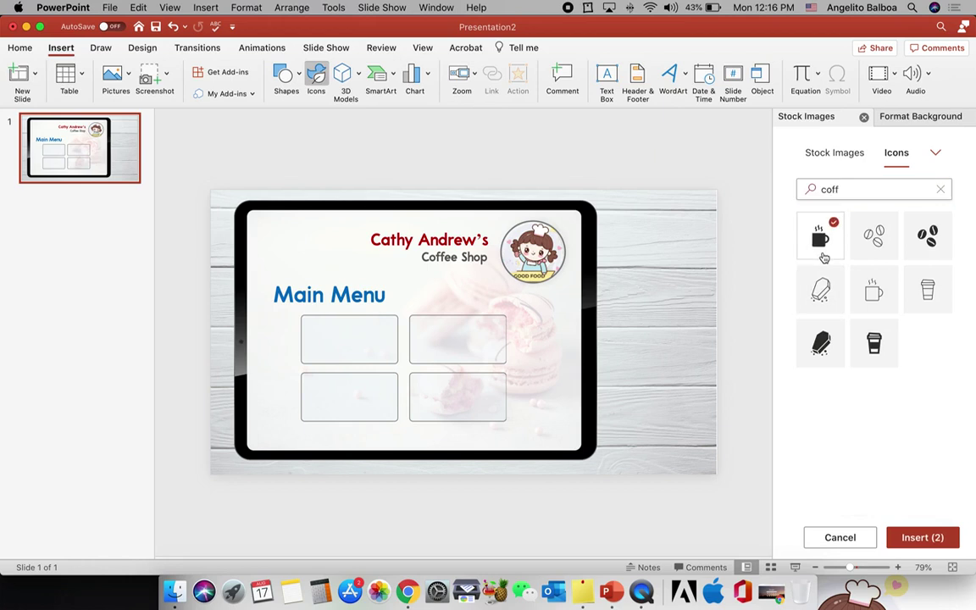
Add the first pizza and burger icons to the choice and insert all four icons
{"action": "left_click", "coordinate": [941, 189]}
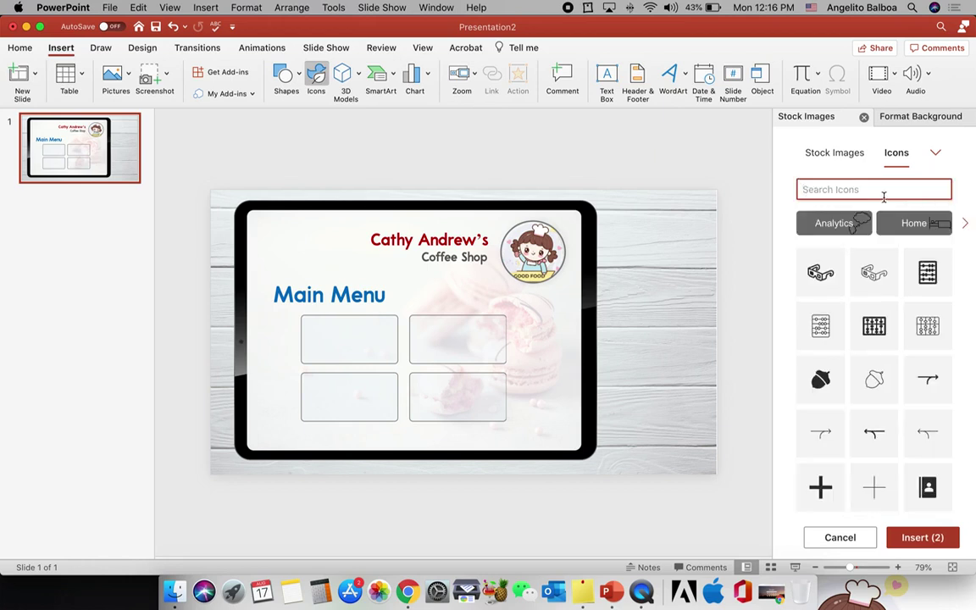
{"action": "type", "text": "pizza"}
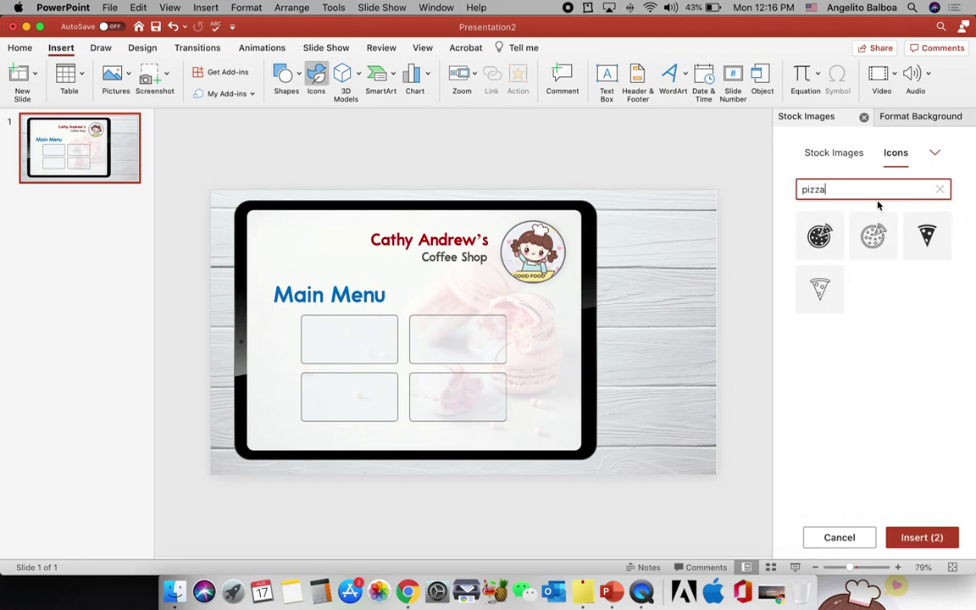
{"action": "left_click", "coordinate": [834, 255]}
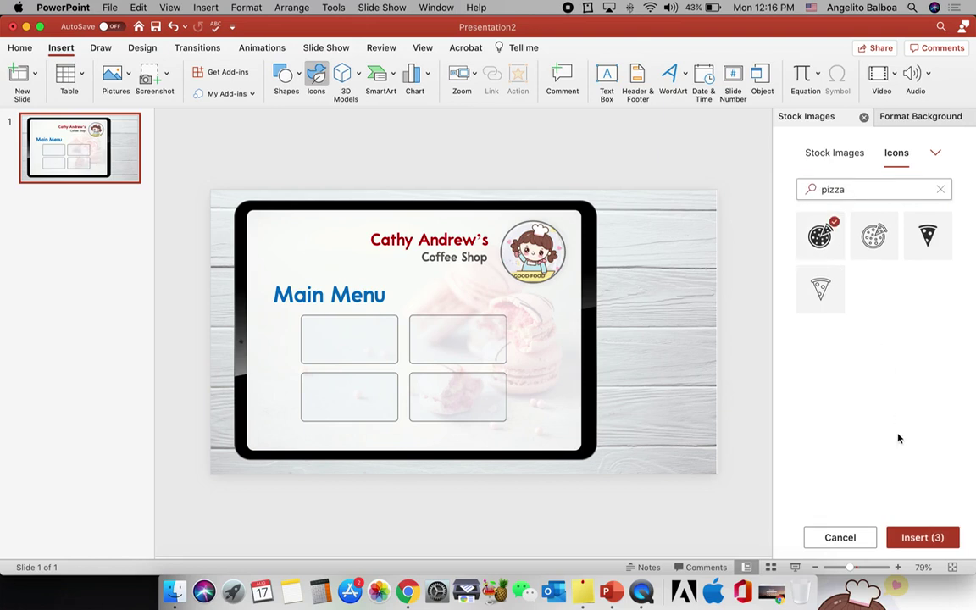
{"action": "left_click", "coordinate": [940, 189]}
{"action": "type", "text": "burgers"}
{"action": "left_click", "coordinate": [815, 232]}
{"action": "left_click", "coordinate": [918, 542]}
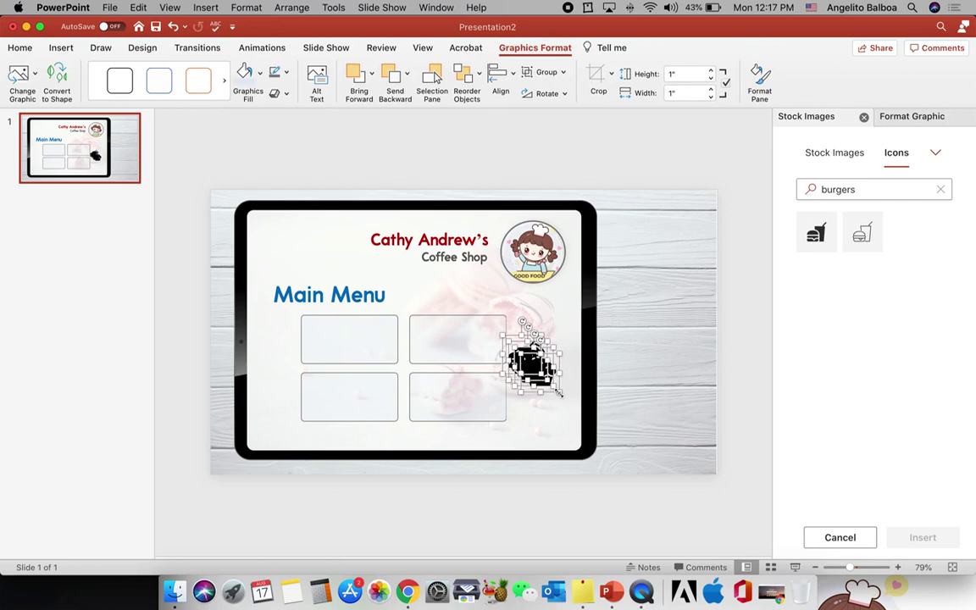
Shrink the icons to 0.73" and place the cupcake, burger, pizza and coffee cup in separate boxes
{"action": "left_click_drag", "start_coordinate": [558, 392], "coordinate": [549, 381]}
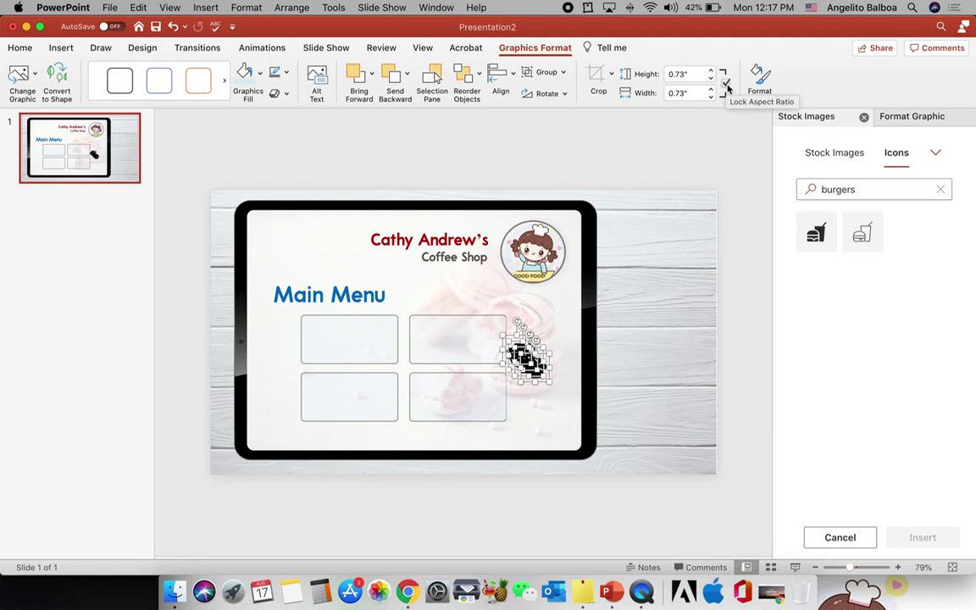
{"action": "left_click", "coordinate": [553, 386]}
{"action": "left_click", "coordinate": [540, 374]}
{"action": "left_click_drag", "start_coordinate": [521, 354], "coordinate": [319, 397]}
{"action": "left_click_drag", "start_coordinate": [515, 348], "coordinate": [430, 338]}
{"action": "left_click", "coordinate": [487, 148]}
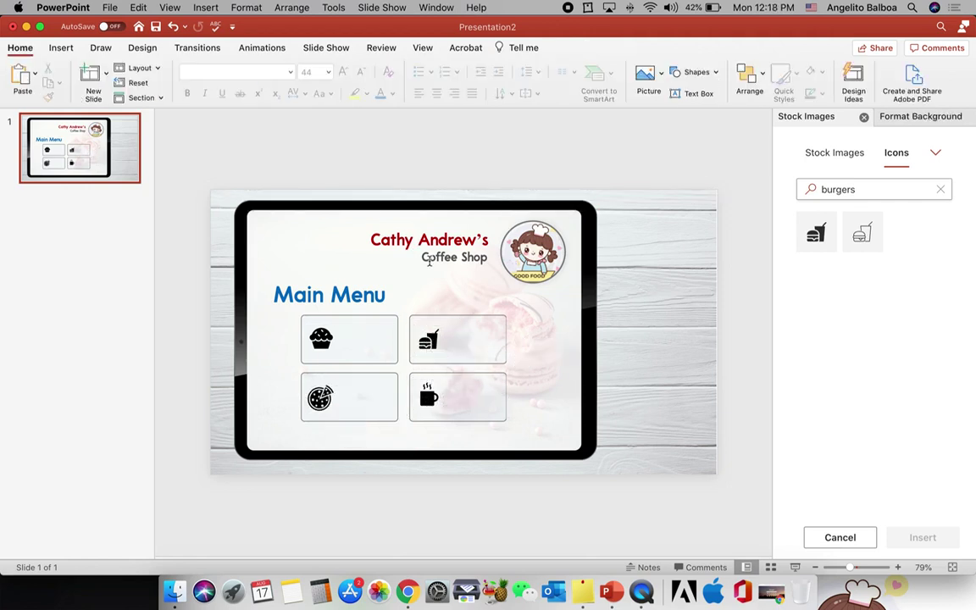
{"action": "left_click", "coordinate": [428, 263]}
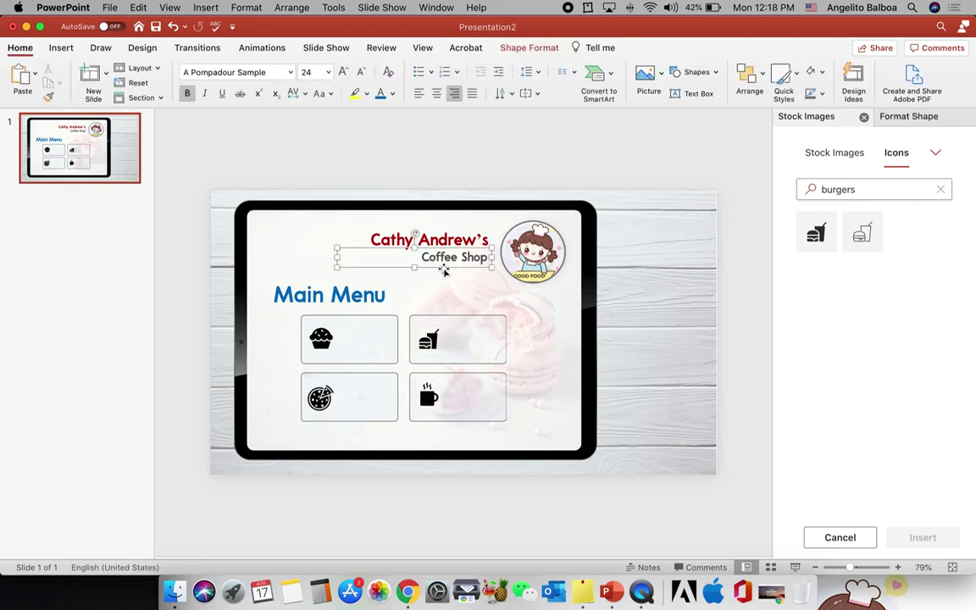
Copy the Coffee Shop text as a left-aligned Pastries label, then a Pizza label lower-left
{"action": "left_click_drag", "start_coordinate": [444, 269], "coordinate": [356, 352]}
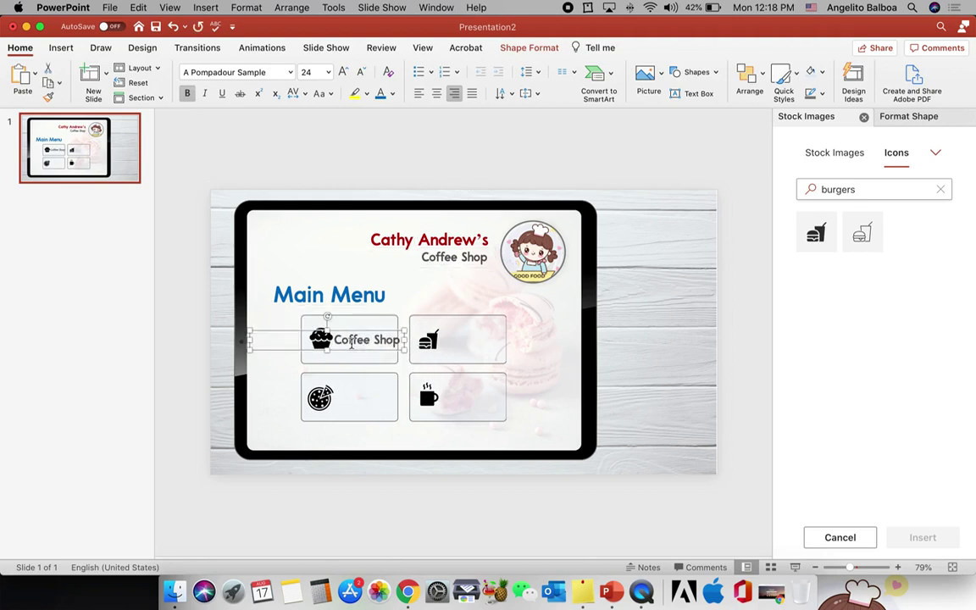
{"action": "left_click_drag", "start_coordinate": [251, 341], "coordinate": [339, 345]}
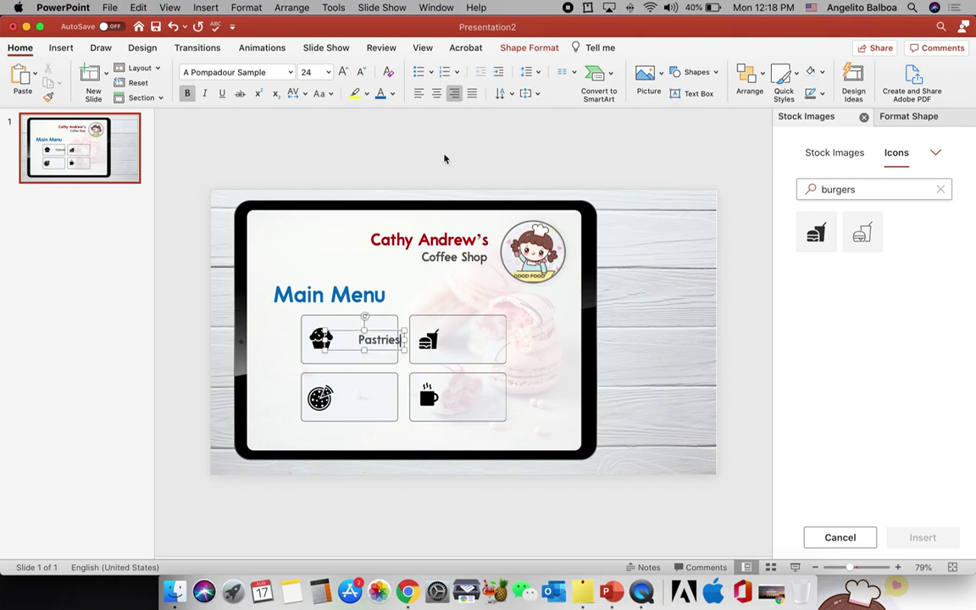
{"action": "left_click", "coordinate": [419, 93]}
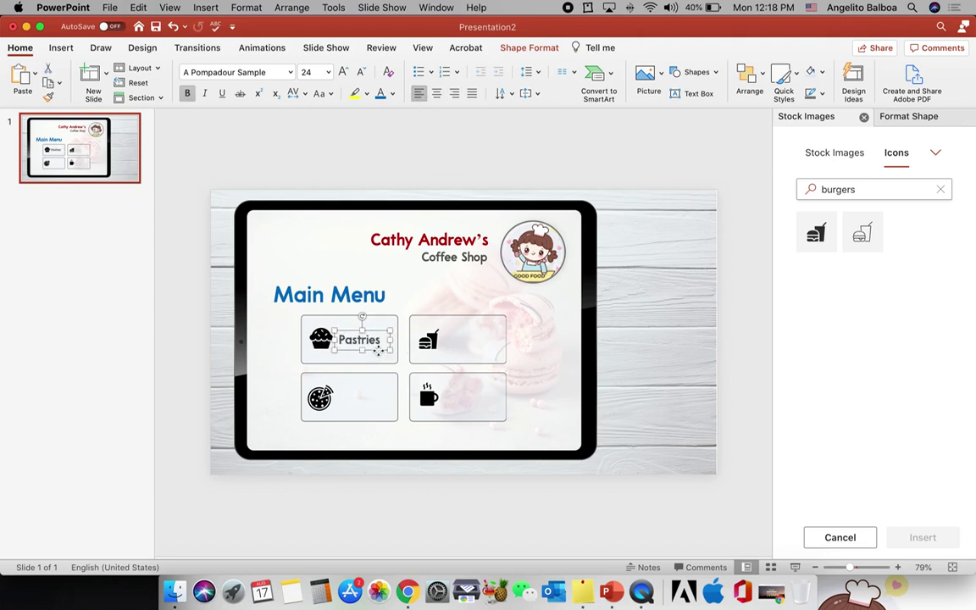
{"action": "left_click_drag", "start_coordinate": [379, 354], "coordinate": [379, 413]}
{"action": "left_click", "coordinate": [353, 399]}
{"action": "double_click", "coordinate": [348, 399]}
{"action": "type", "text": "Pizza"}
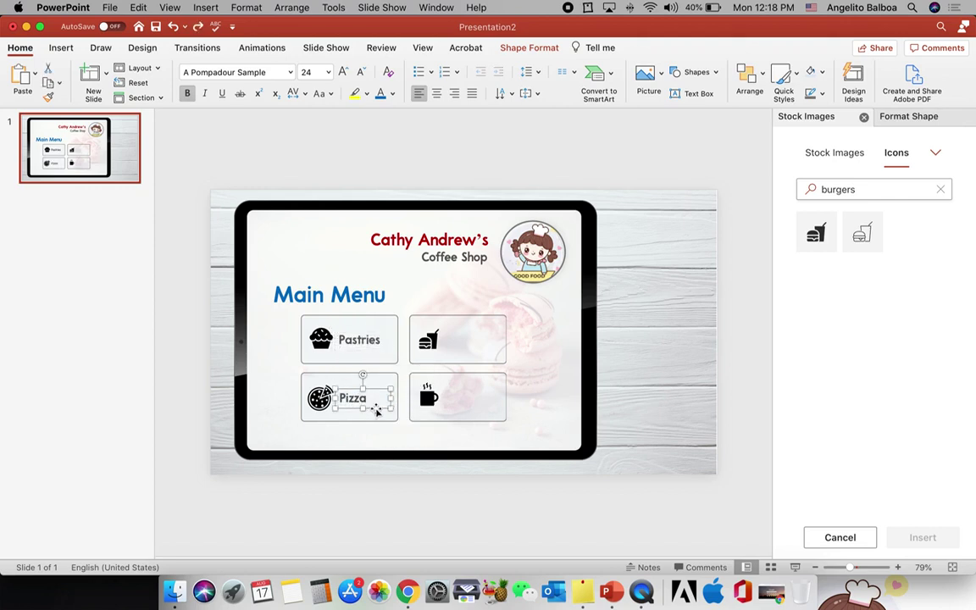
Add a Burgers label in the top-right box and copy it into the lower-right box
{"action": "left_click_drag", "start_coordinate": [377, 411], "coordinate": [484, 356]}
{"action": "double_click", "coordinate": [462, 341]}
{"action": "type", "text": "Burgers"}
{"action": "left_click", "coordinate": [481, 349]}
{"action": "left_click_drag", "start_coordinate": [481, 349], "coordinate": [484, 405]}
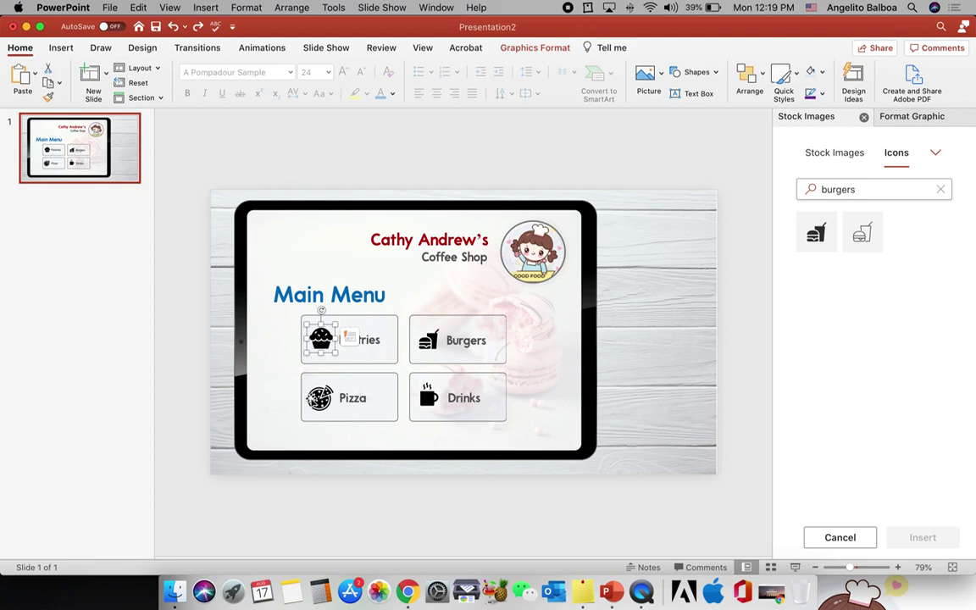
Fill the Pastries icon purple and the Pizza icon green
{"action": "left_click", "coordinate": [822, 73]}
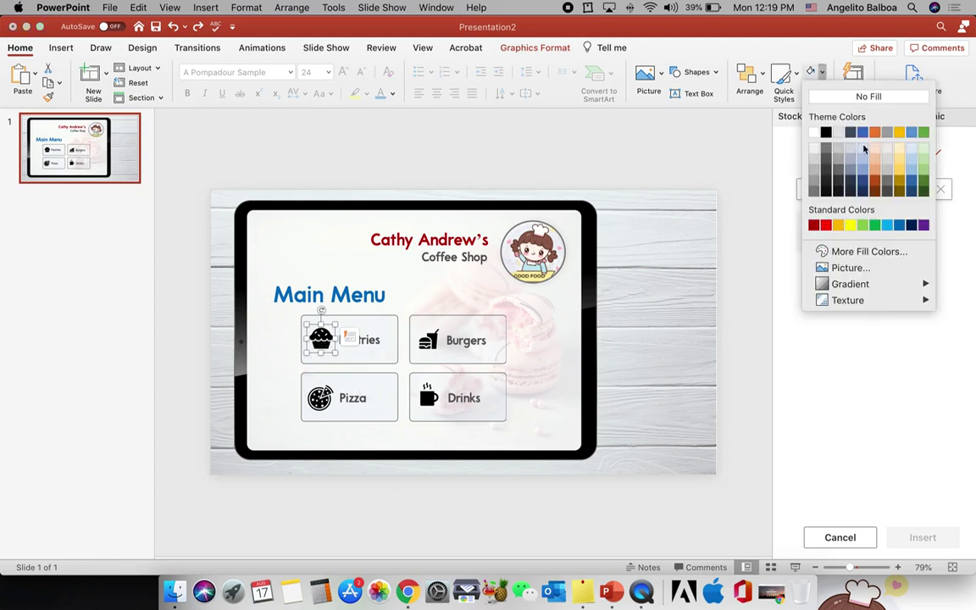
{"action": "left_click", "coordinate": [924, 224]}
{"action": "left_click", "coordinate": [320, 396]}
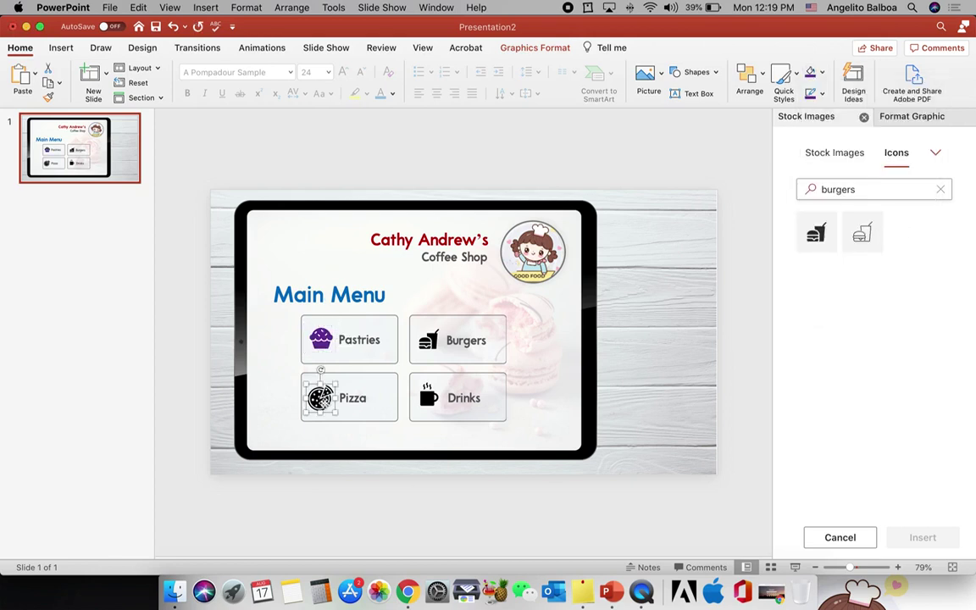
{"action": "left_click", "coordinate": [823, 73]}
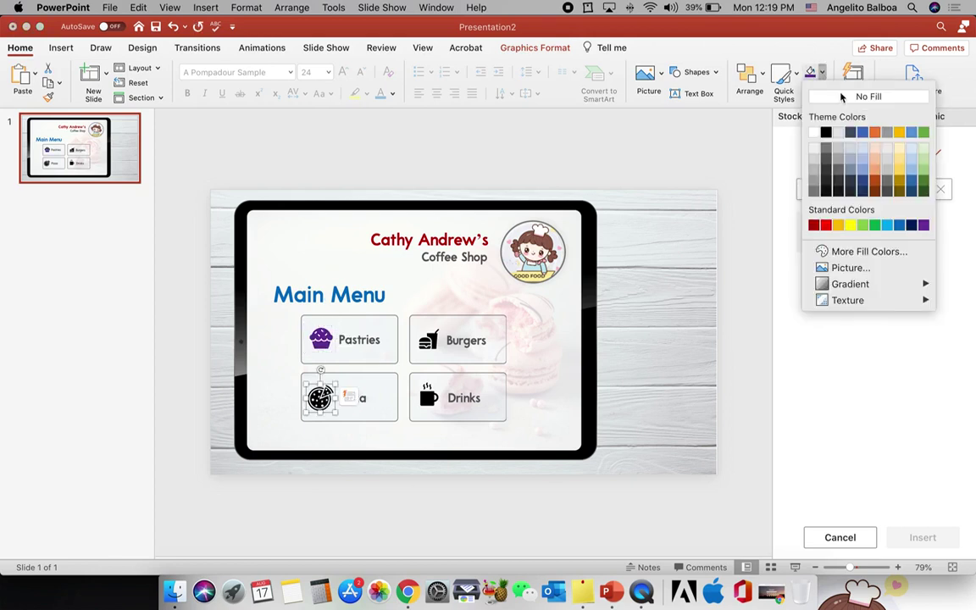
{"action": "left_click", "coordinate": [880, 225]}
Fill the Burgers icon dark orange and the Drinks icon dark red
{"action": "left_click", "coordinate": [428, 340]}
{"action": "left_click", "coordinate": [822, 73]}
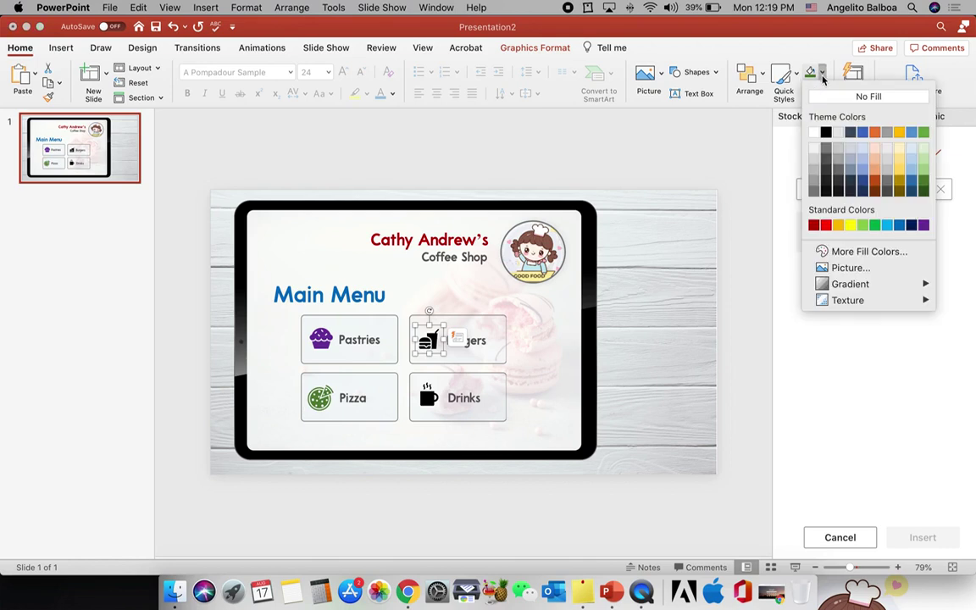
{"action": "left_click", "coordinate": [876, 190]}
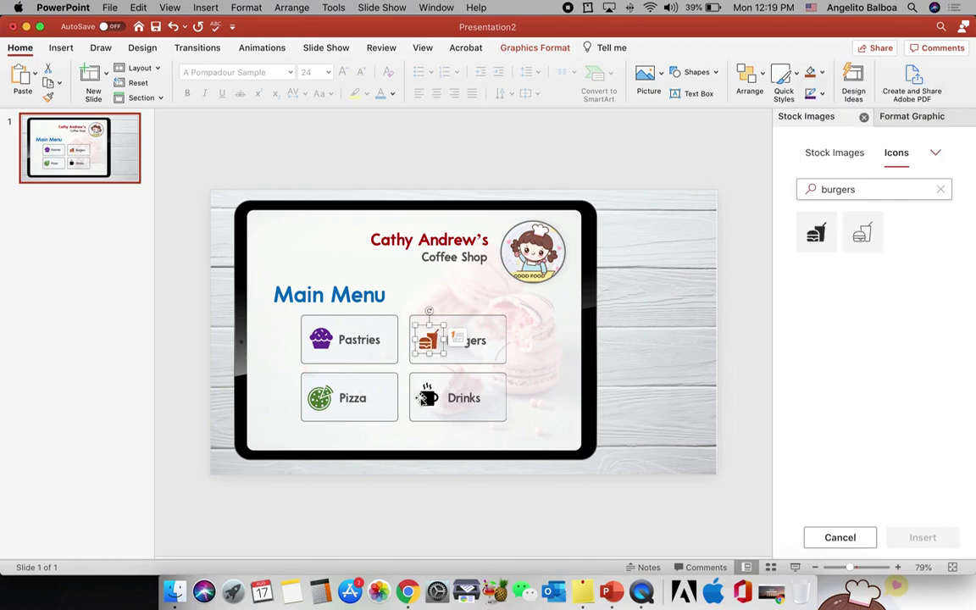
{"action": "left_click", "coordinate": [427, 396]}
{"action": "left_click", "coordinate": [823, 74]}
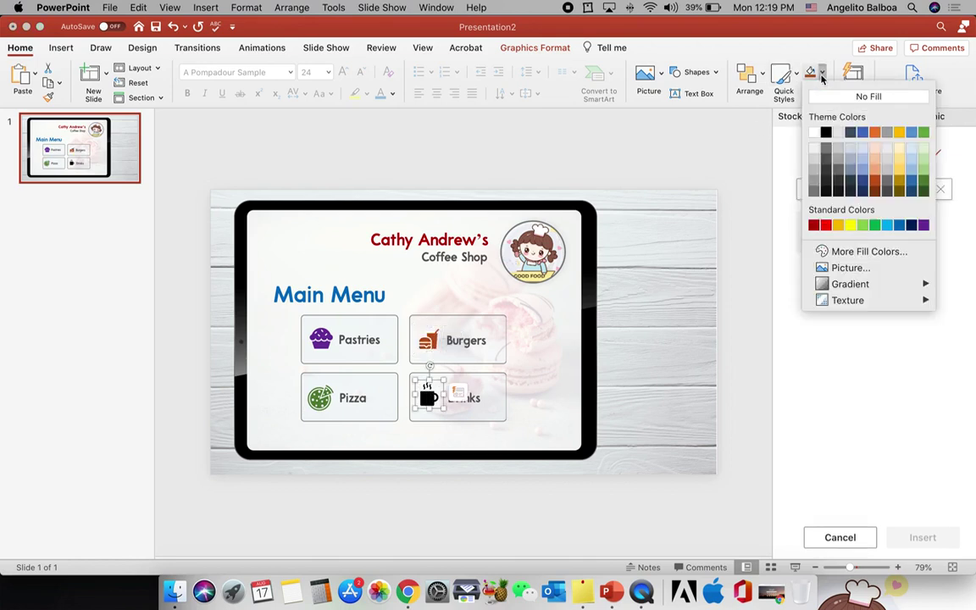
{"action": "left_click", "coordinate": [814, 226]}
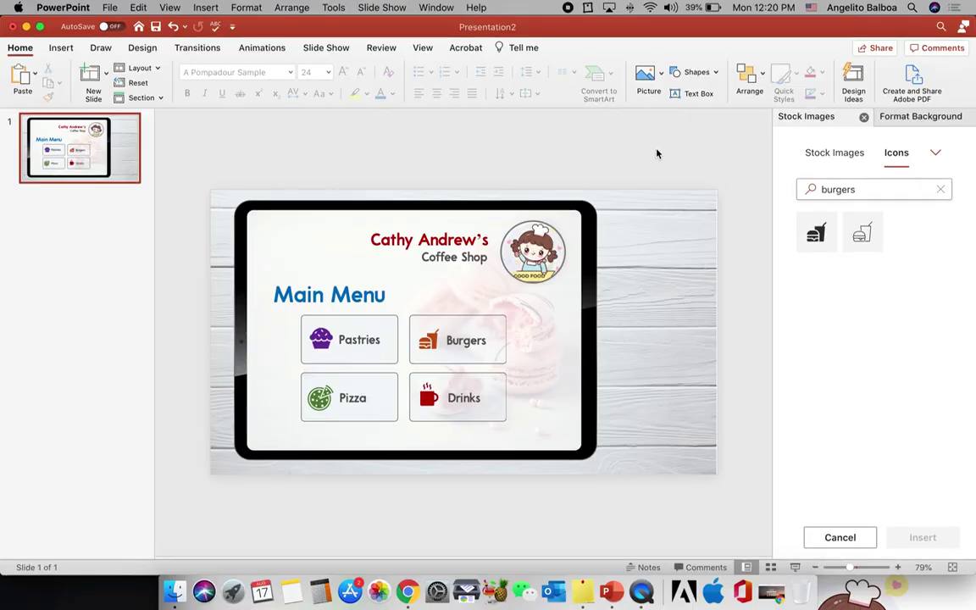
Duplicate the menu slide and select the copy's title plus Pastries and Pizza items
{"action": "right_click", "coordinate": [76, 164]}
{"action": "left_click", "coordinate": [97, 239]}
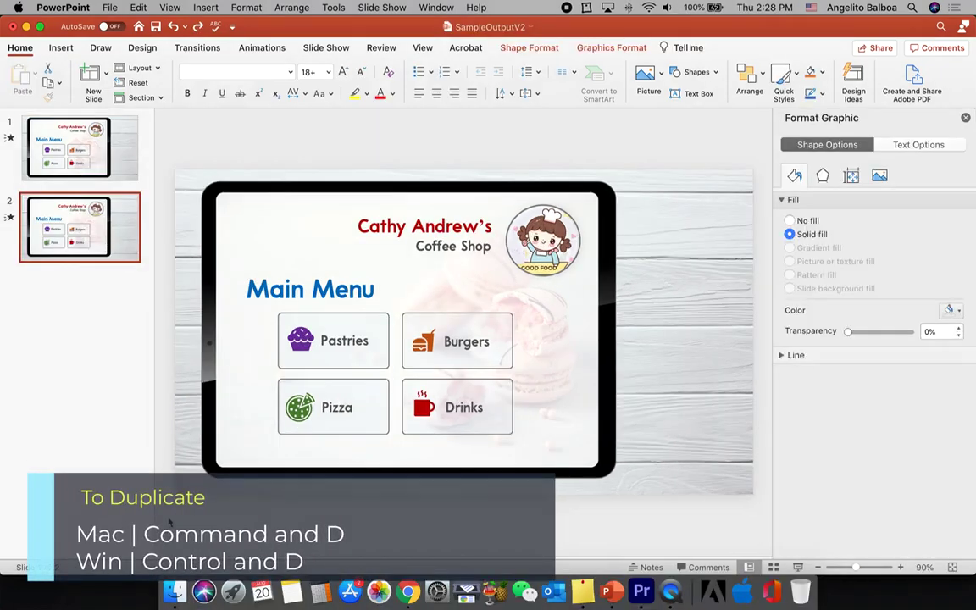
{"action": "left_click", "coordinate": [169, 523]}
{"action": "left_click", "coordinate": [250, 289]}
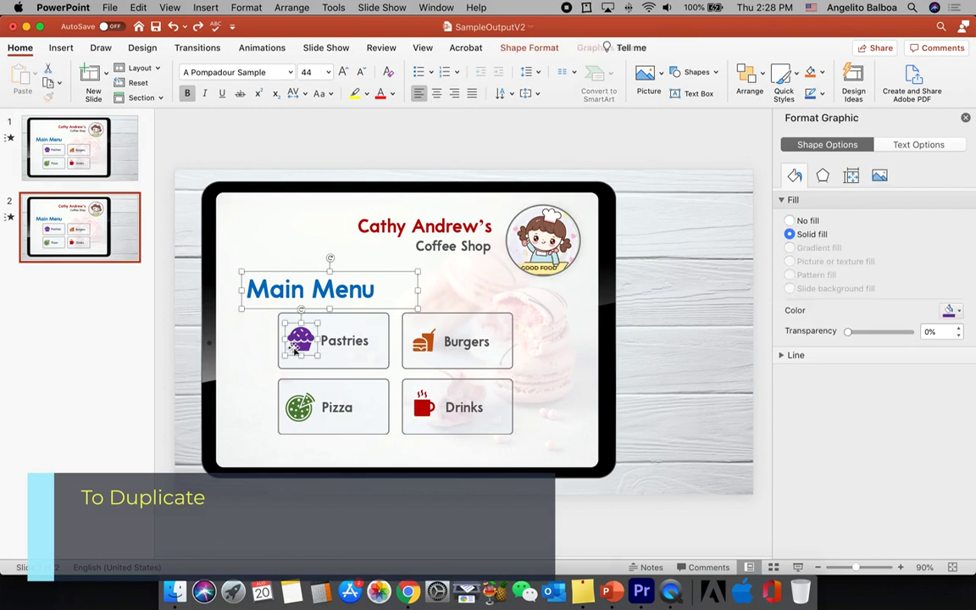
{"action": "left_click", "coordinate": [354, 339], "text": "shift"}
{"action": "left_click", "coordinate": [377, 362], "text": "shift"}
{"action": "left_click", "coordinate": [338, 408], "text": "shift"}
{"action": "left_click", "coordinate": [305, 394], "text": "shift"}
{"action": "left_click", "coordinate": [309, 388], "text": "shift"}
Add the Drinks and Burgers boxes, icons and labels to the selection and delete everything
{"action": "left_click", "coordinate": [411, 399], "text": "shift"}
{"action": "left_click", "coordinate": [424, 406], "text": "shift"}
{"action": "left_click", "coordinate": [447, 405], "text": "shift"}
{"action": "left_click", "coordinate": [466, 398], "text": "shift"}
{"action": "left_click", "coordinate": [460, 344], "text": "shift"}
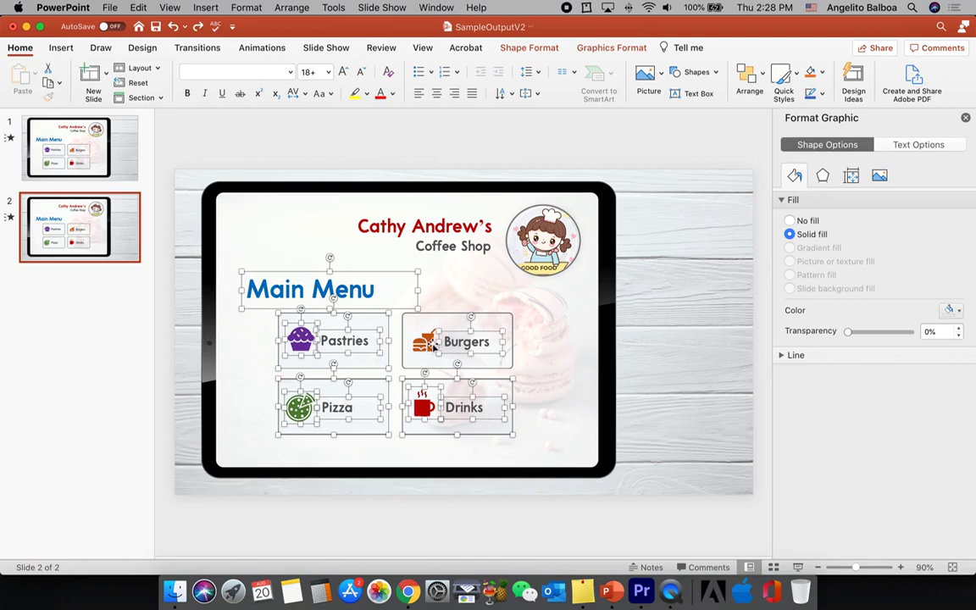
{"action": "left_click", "coordinate": [424, 339], "text": "shift"}
{"action": "left_click", "coordinate": [440, 322], "text": "shift"}
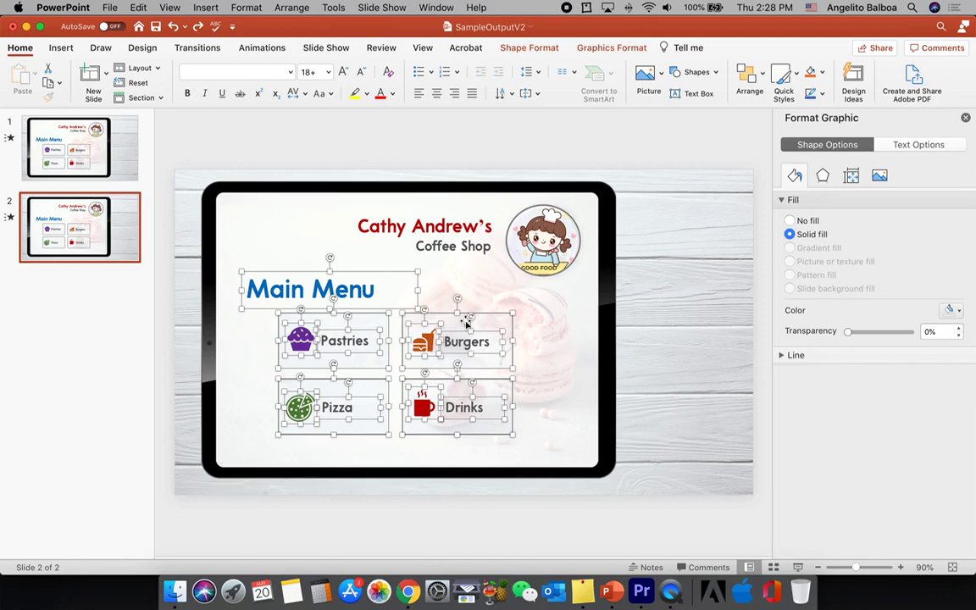
{"action": "key", "text": "Delete"}
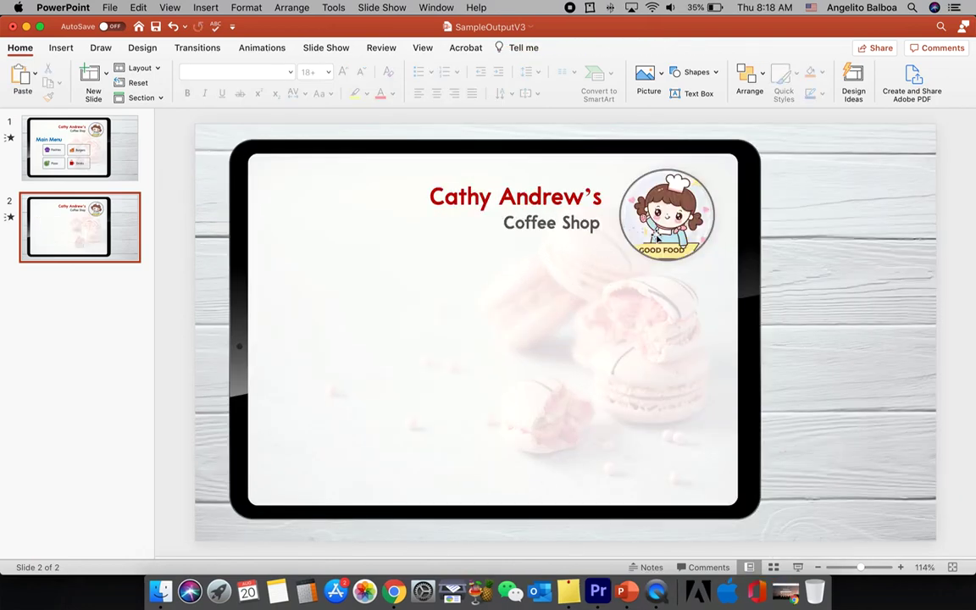
Shrink the shop logo and place a left-aligned copy of the shop name on the left
{"action": "left_click", "coordinate": [631, 246]}
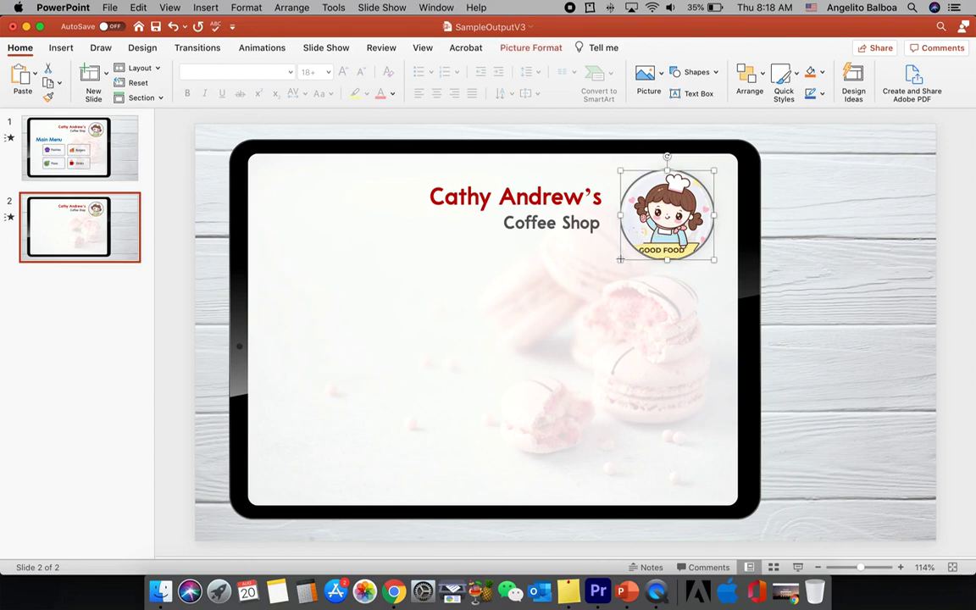
{"action": "left_click_drag", "start_coordinate": [621, 260], "coordinate": [653, 229]}
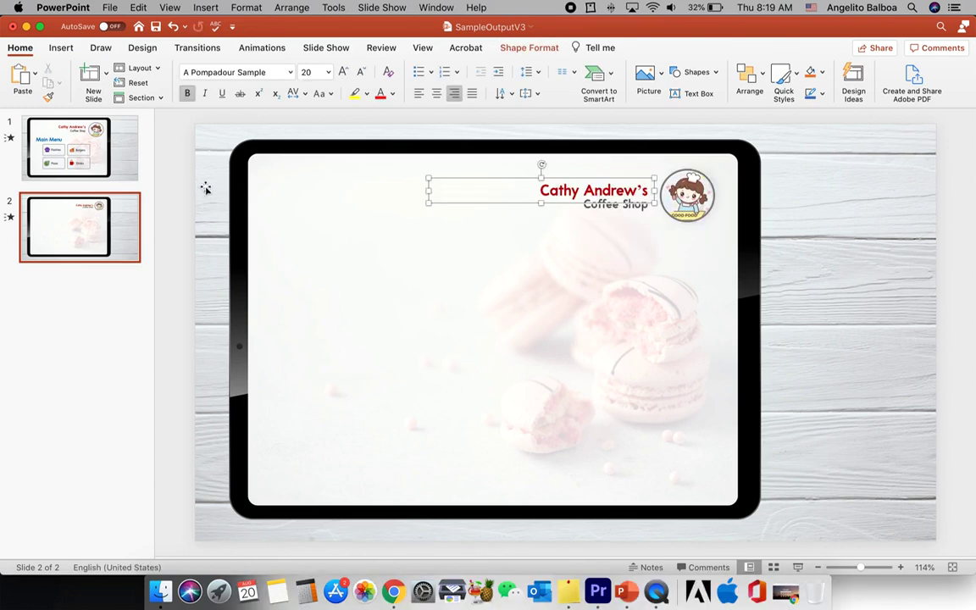
{"action": "left_click", "coordinate": [305, 187]}
{"action": "left_click", "coordinate": [583, 190]}
{"action": "left_click_drag", "start_coordinate": [579, 205], "coordinate": [406, 275]}
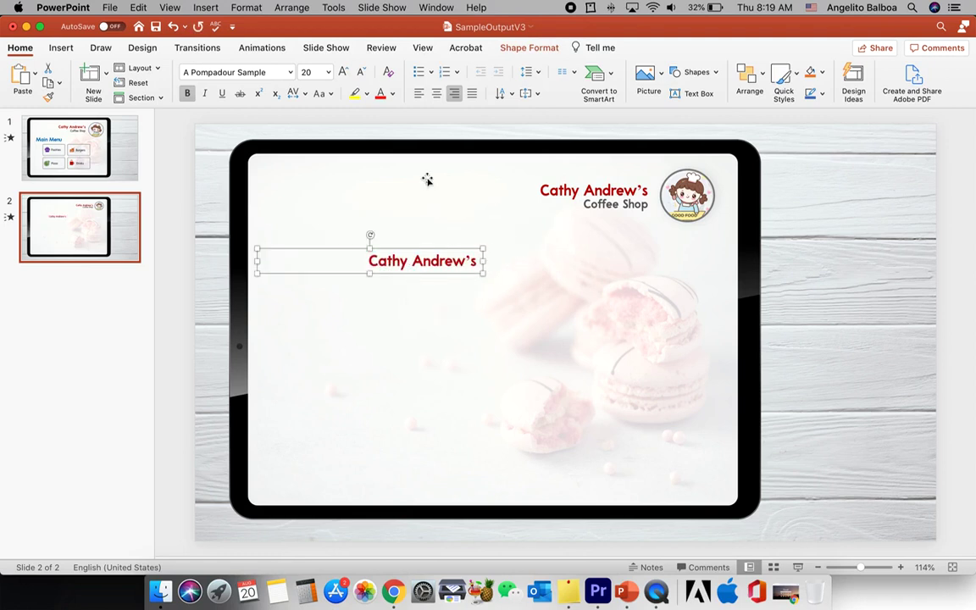
{"action": "left_click", "coordinate": [419, 93]}
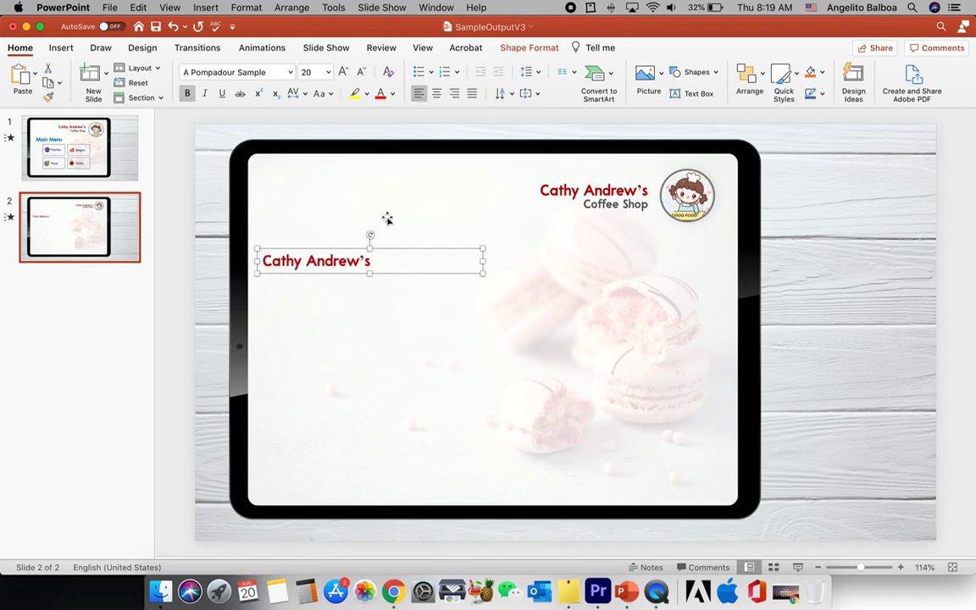
Retype the copied title as a blue Pastries heading
{"action": "double_click", "coordinate": [364, 261]}
{"action": "left_click", "coordinate": [263, 261], "text": "shift"}
{"action": "type", "text": "F"}
{"action": "type", "text": "astries"}
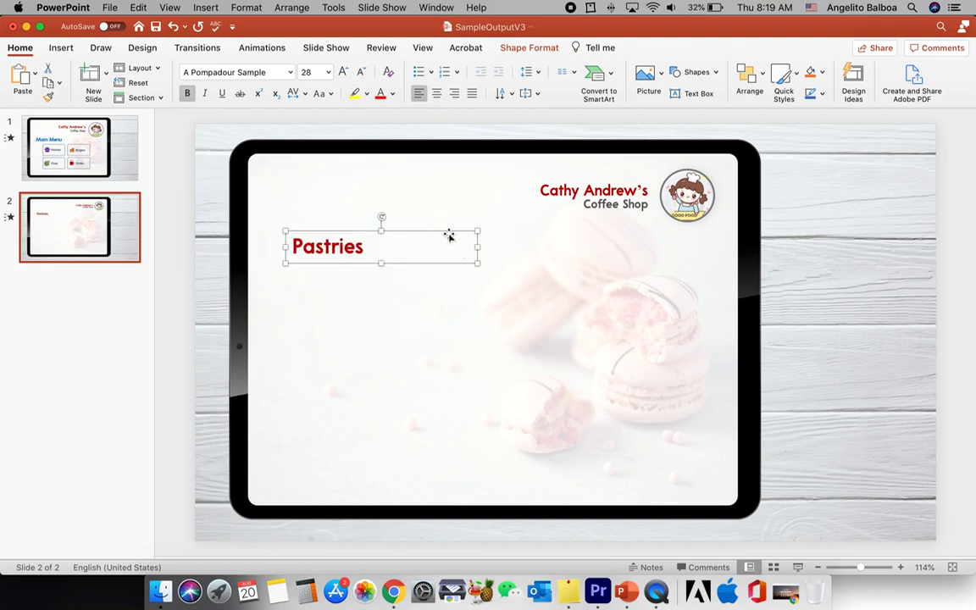
{"action": "left_click", "coordinate": [393, 94]}
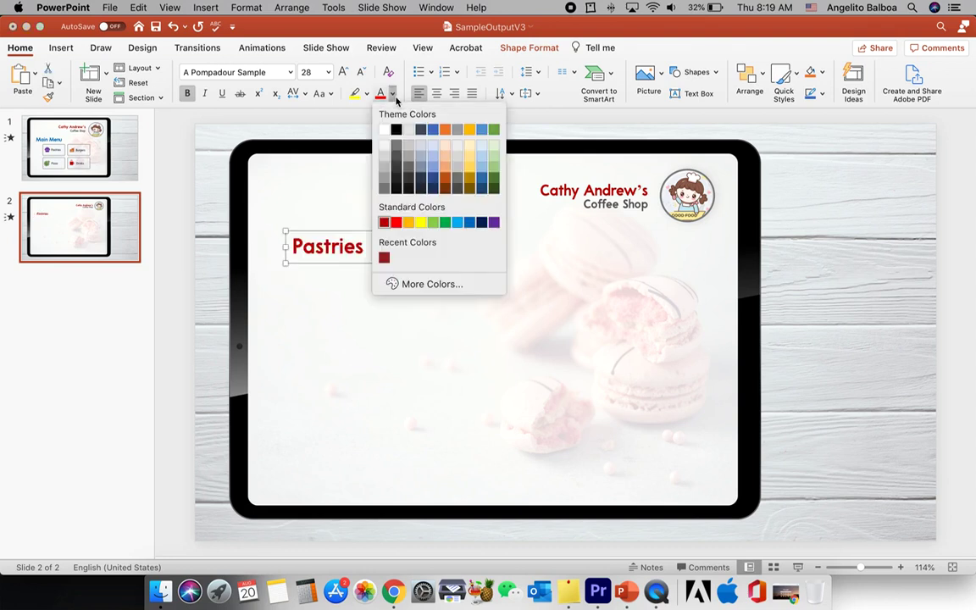
{"action": "left_click", "coordinate": [470, 223]}
Insert the Pastry11.jpg photo onto the slide from the file browser
{"action": "left_click", "coordinate": [288, 125]}
{"action": "left_click", "coordinate": [288, 121]}
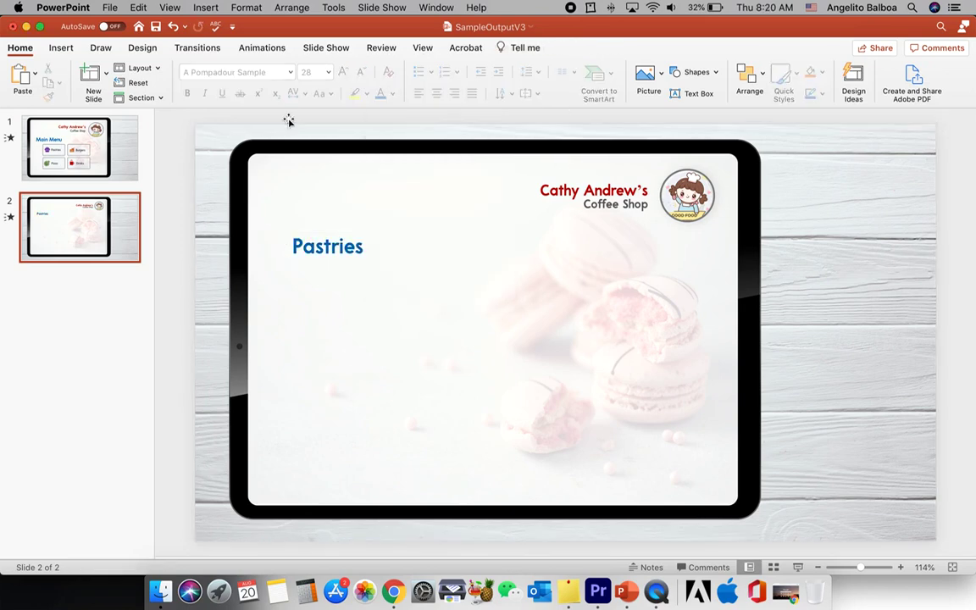
{"action": "left_click", "coordinate": [160, 592]}
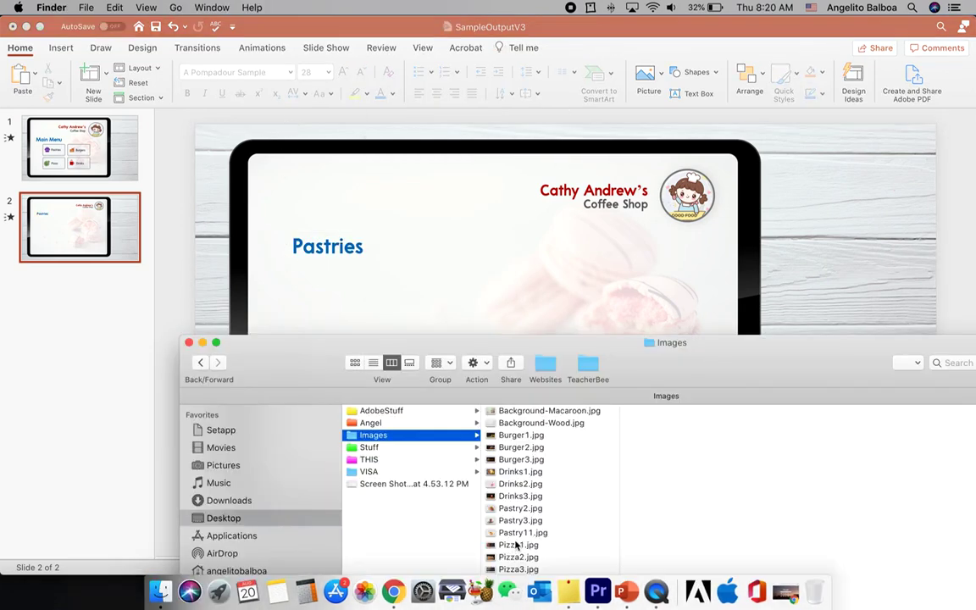
{"action": "left_click_drag", "start_coordinate": [521, 535], "coordinate": [381, 298]}
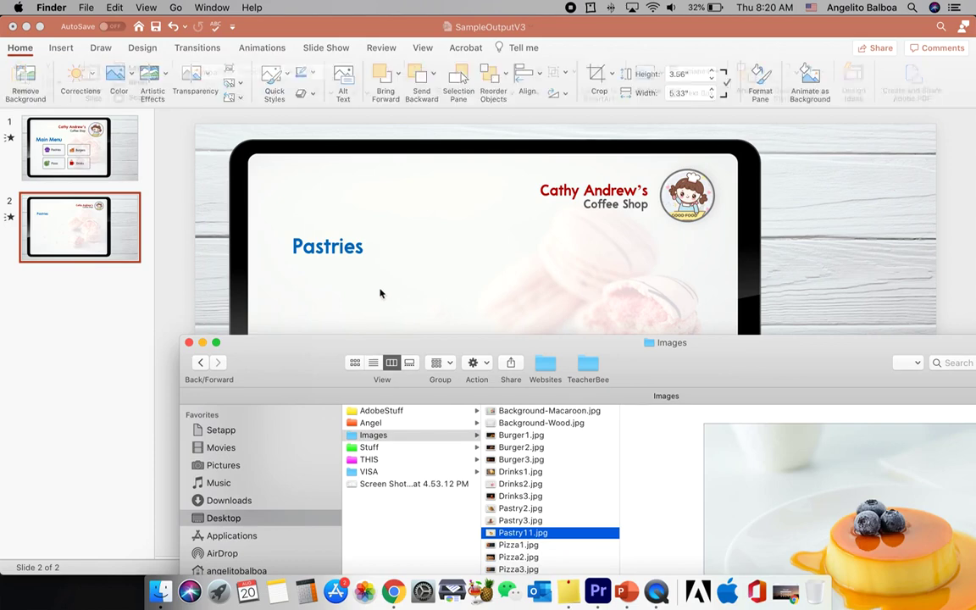